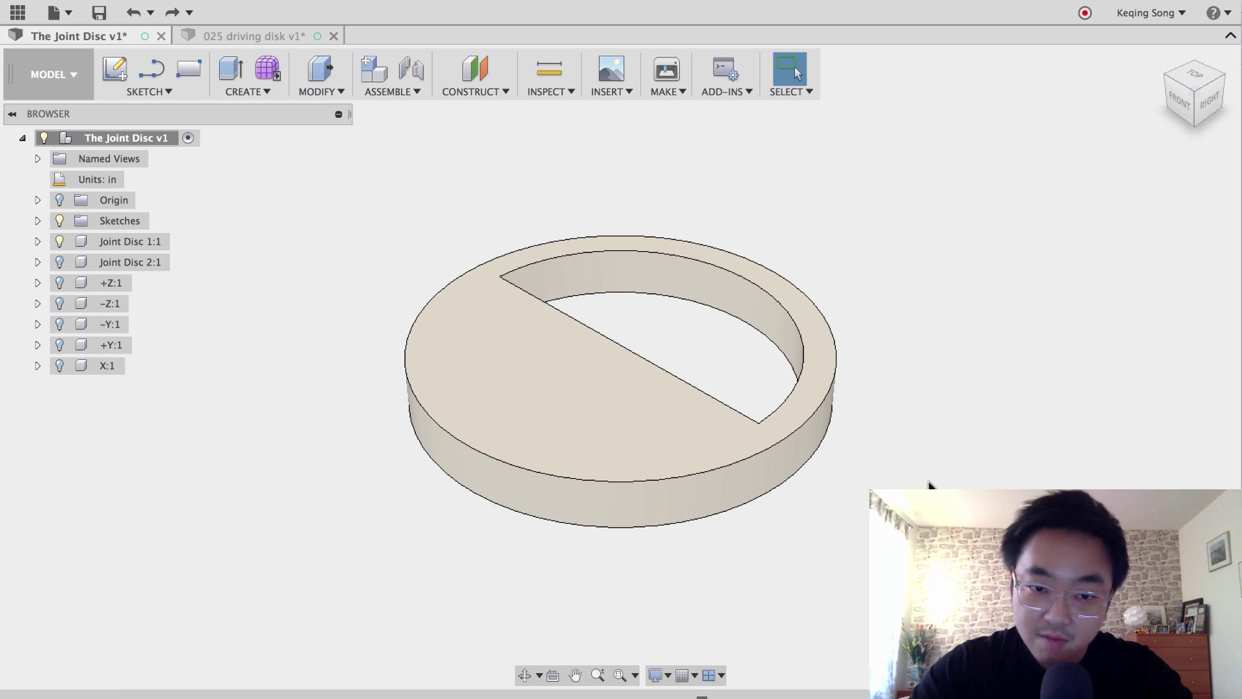
- Start a joint, then cancel it without connecting anything
left_click(410, 71)
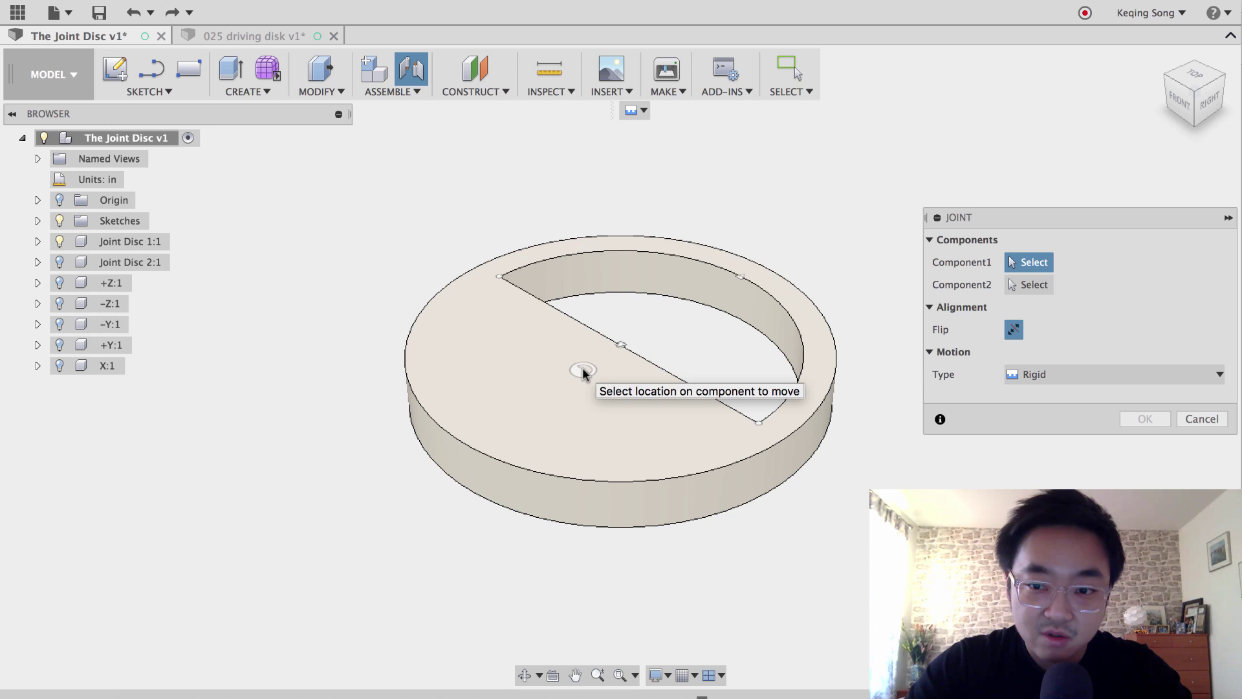
key("Escape")
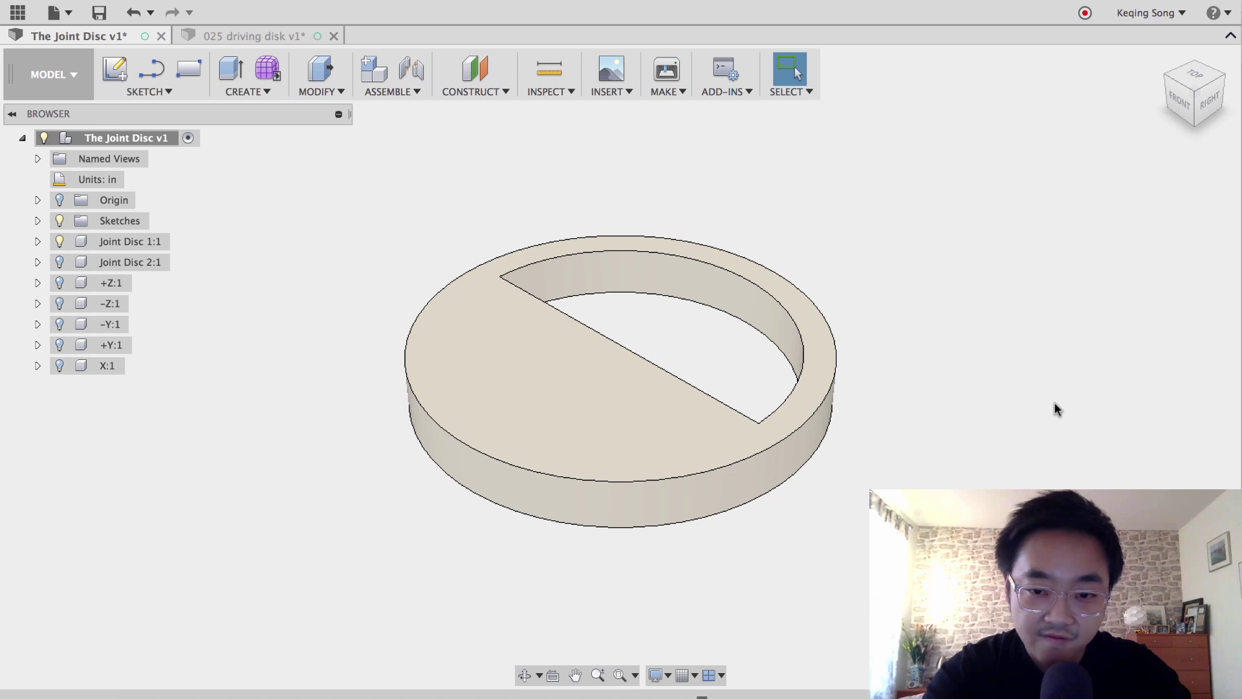
- From the top view, show the X:1 and +Y:1 arrow bodies around the disc
left_click(1190, 76)
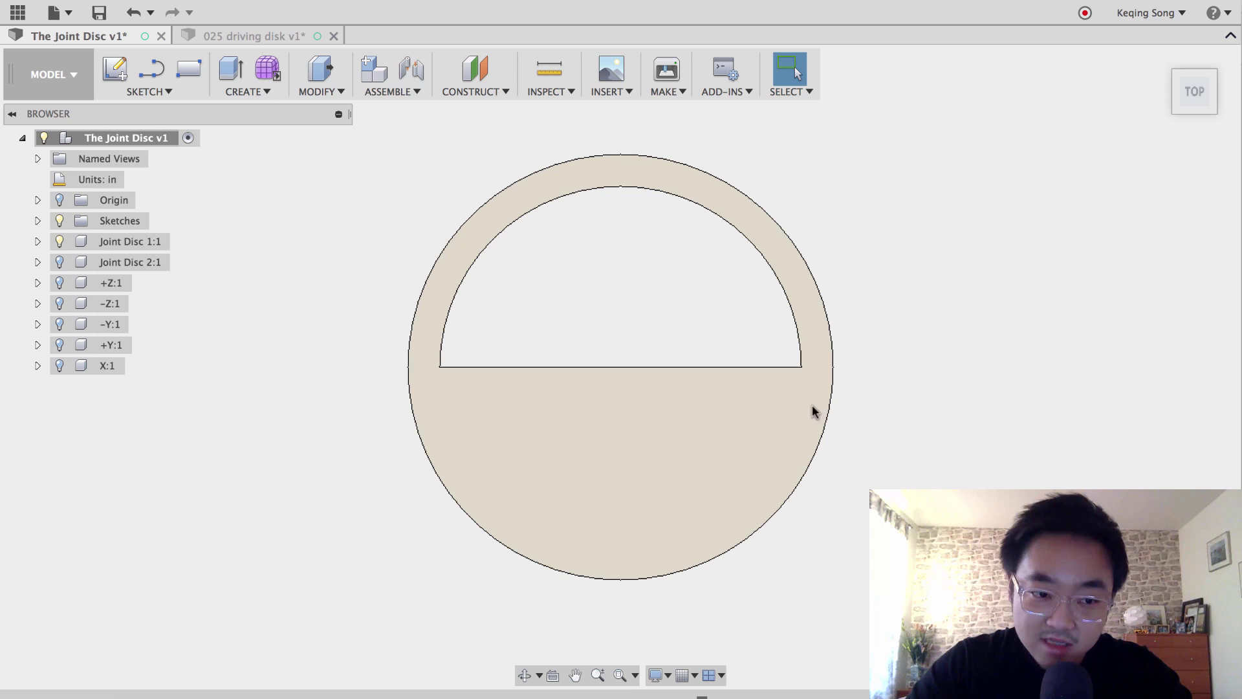
left_click(59, 365)
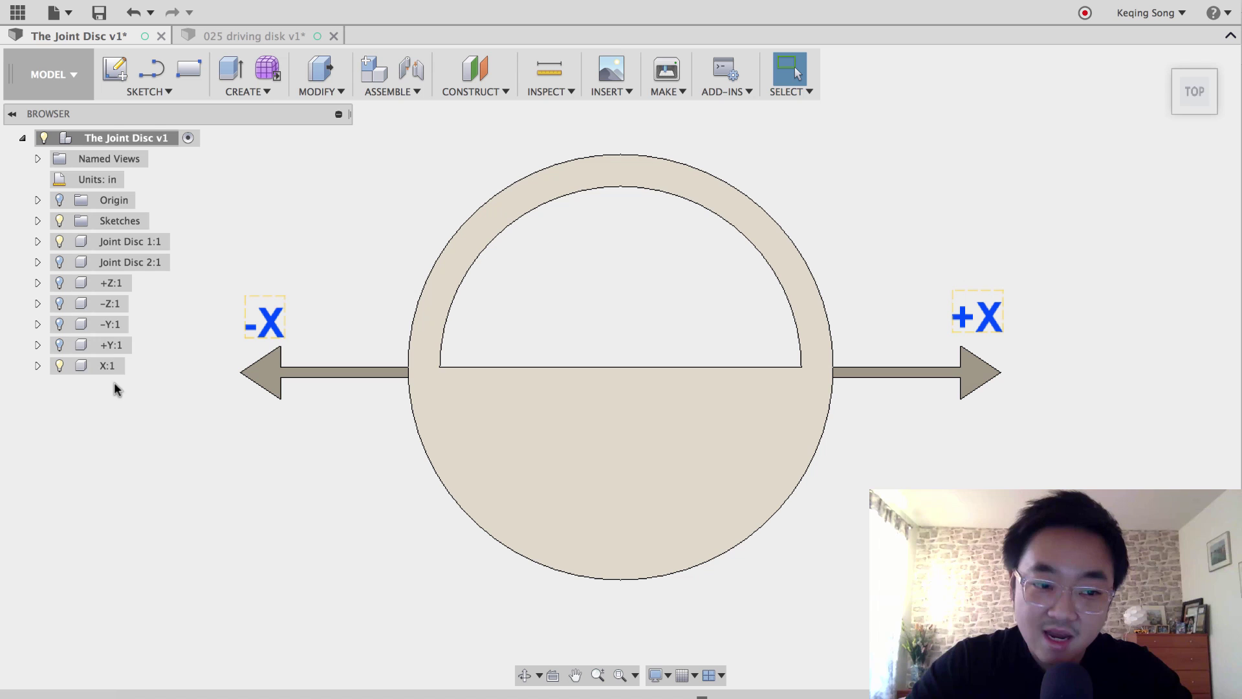
left_click(60, 344)
scroll(287, 495, "down", 5)
middle_click_drag(287, 495, 471, 488)
scroll(457, 484, "up", 3)
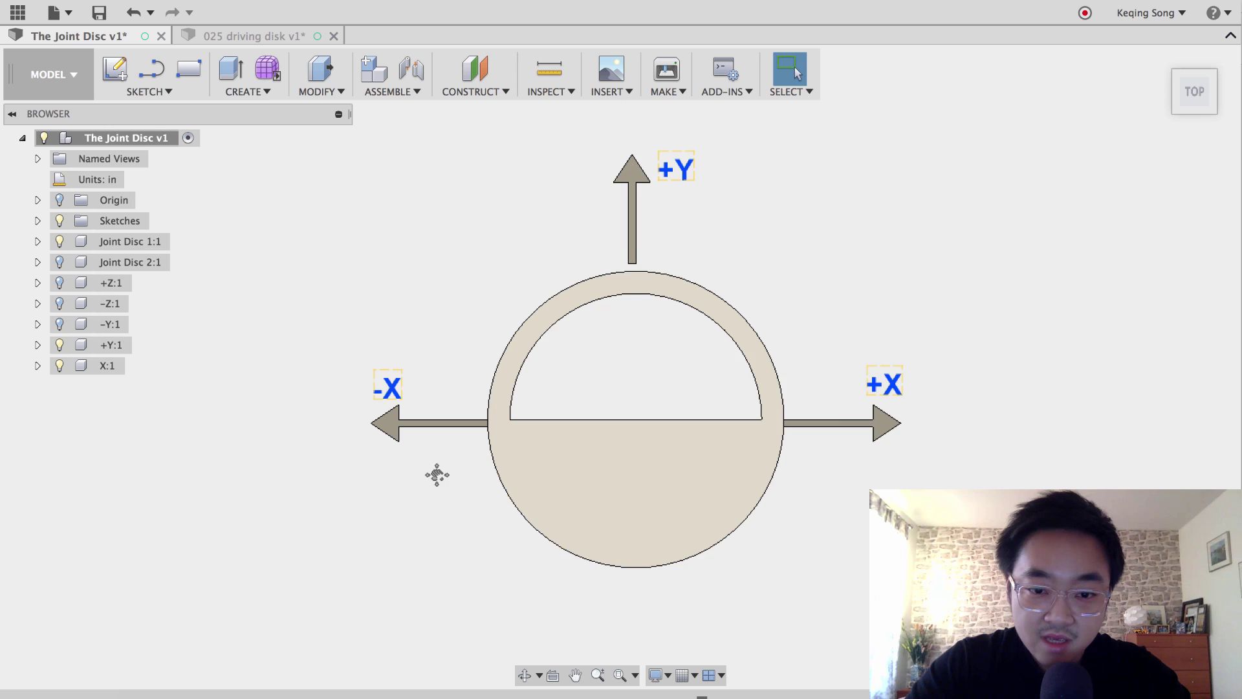
middle_click_drag(436, 474, 427, 444)
mouse_move(418, 491)
middle_mouse_down()
mouse_move(430, 480)
mouse_move(421, 499)
middle_mouse_up()
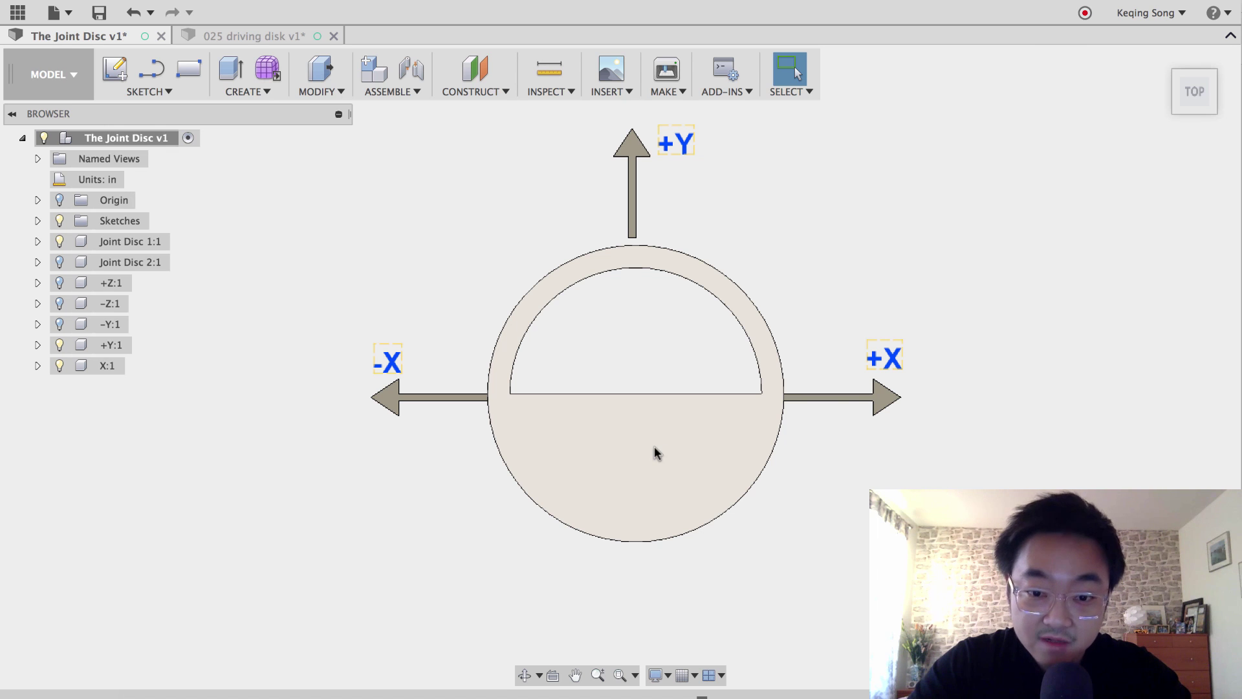
- Show the -Y:1 arrow and fit all four arrows around the disc in view
left_click(60, 324)
scroll(226, 438, "down", 3)
middle_click_drag(225, 438, 279, 418)
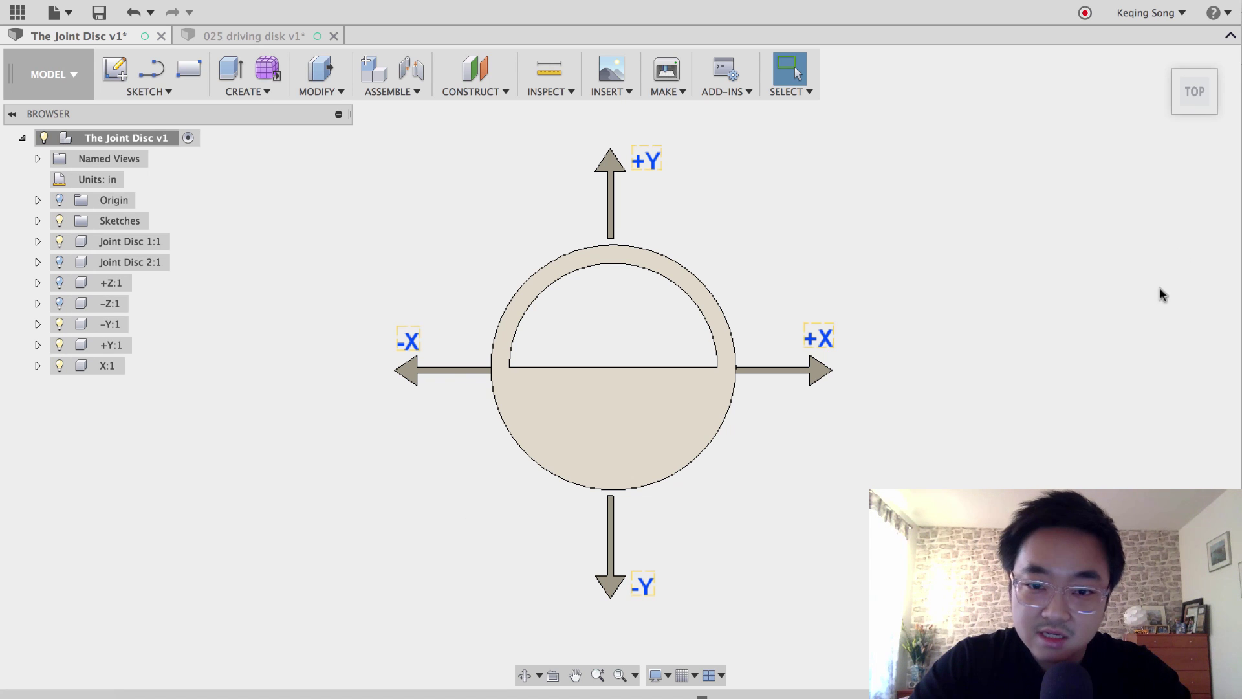
mouse_move(1191, 84)
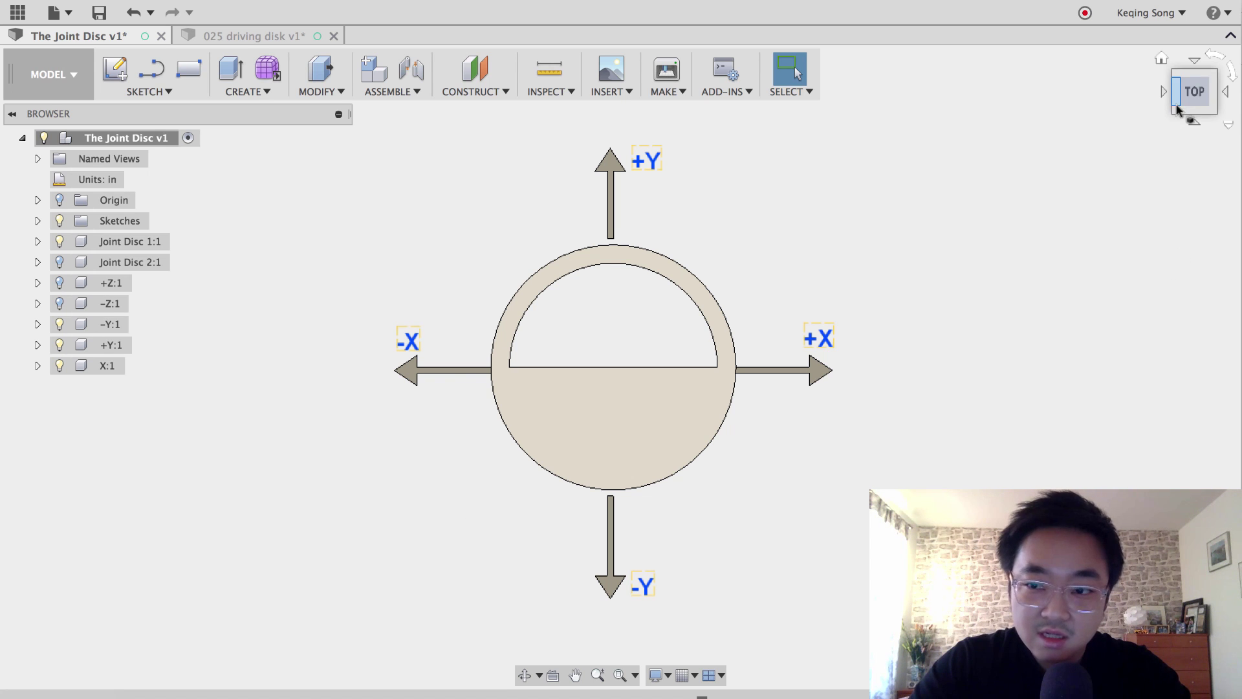
- Return to the home view and show the +Z:1 arrow at the disc's centre
left_click(1162, 60)
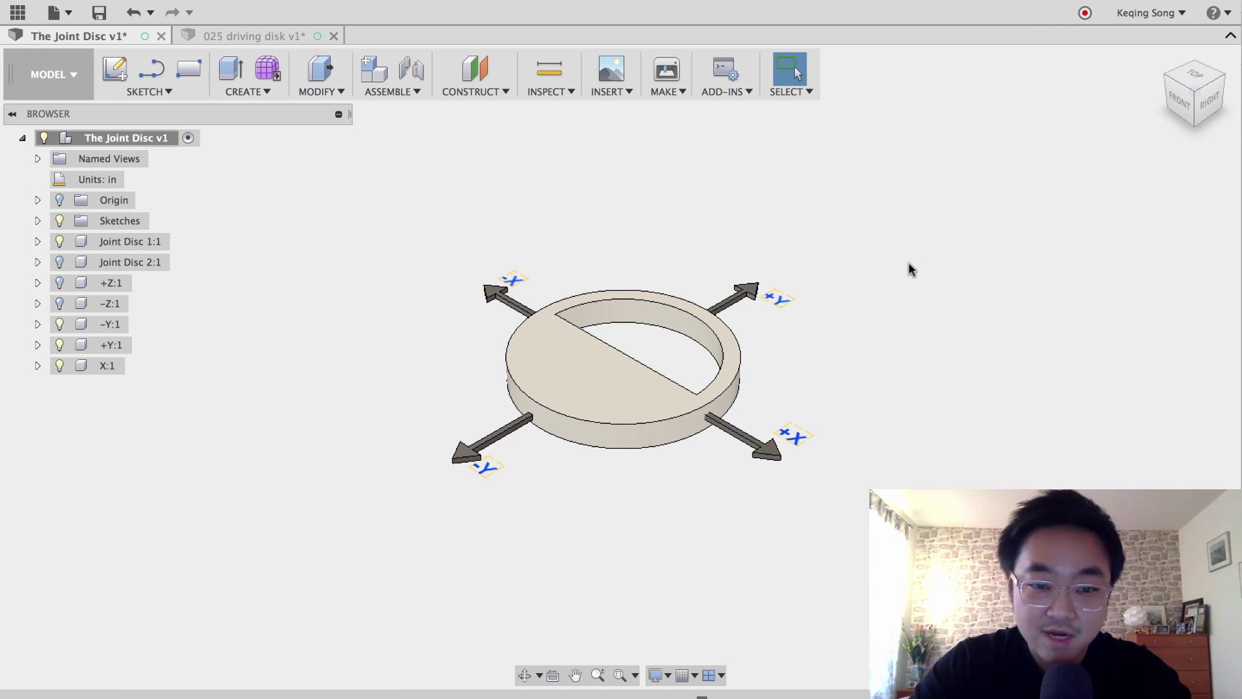
middle_click_drag(918, 265, 960, 261)
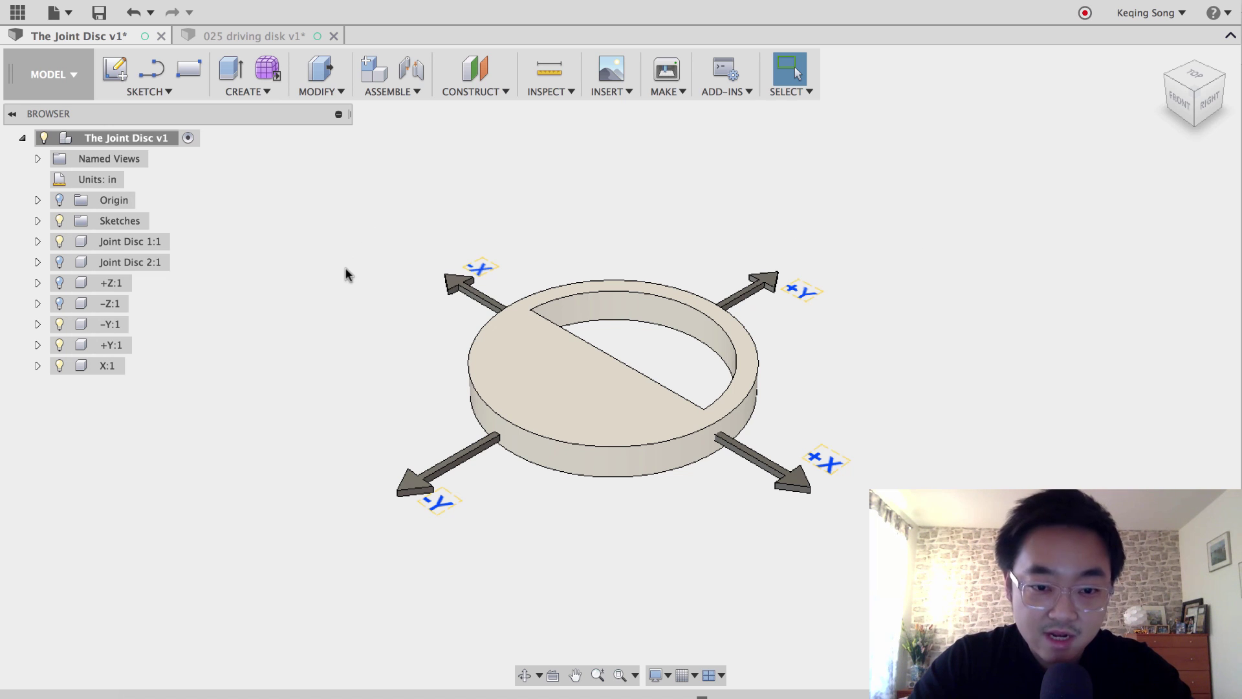
left_click(59, 283)
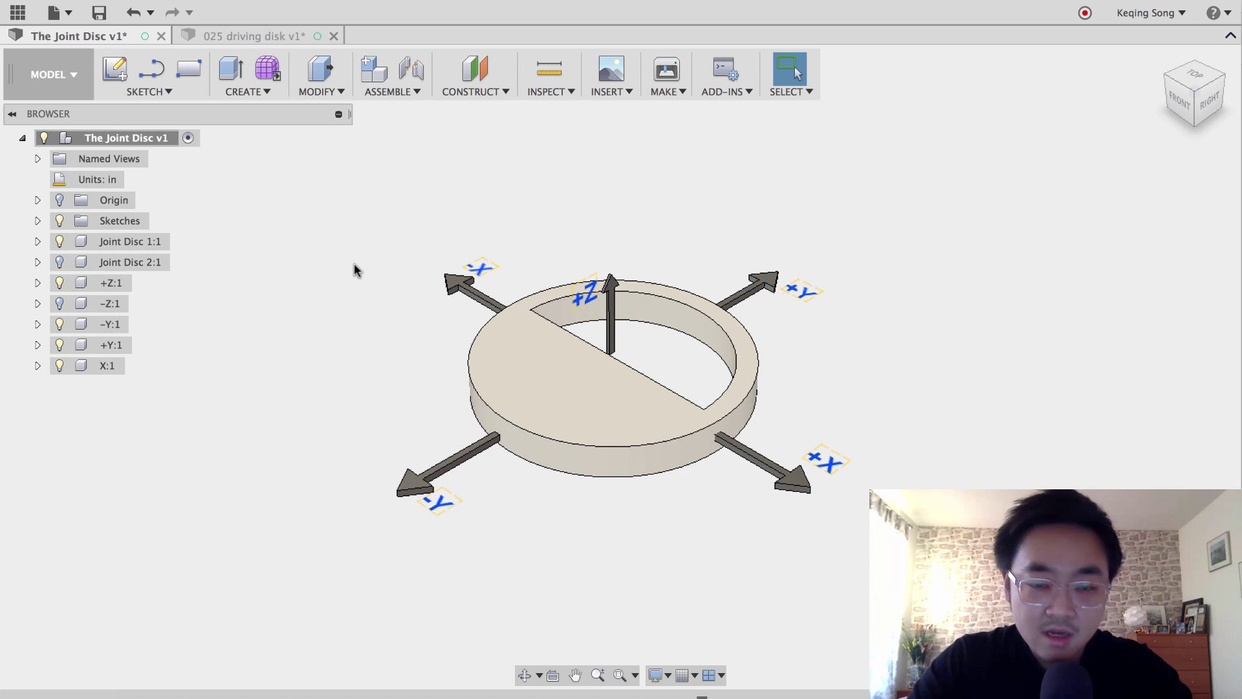
- Start a joint, cancel it, and orbit to inspect the disc's brown underside
left_click(410, 69)
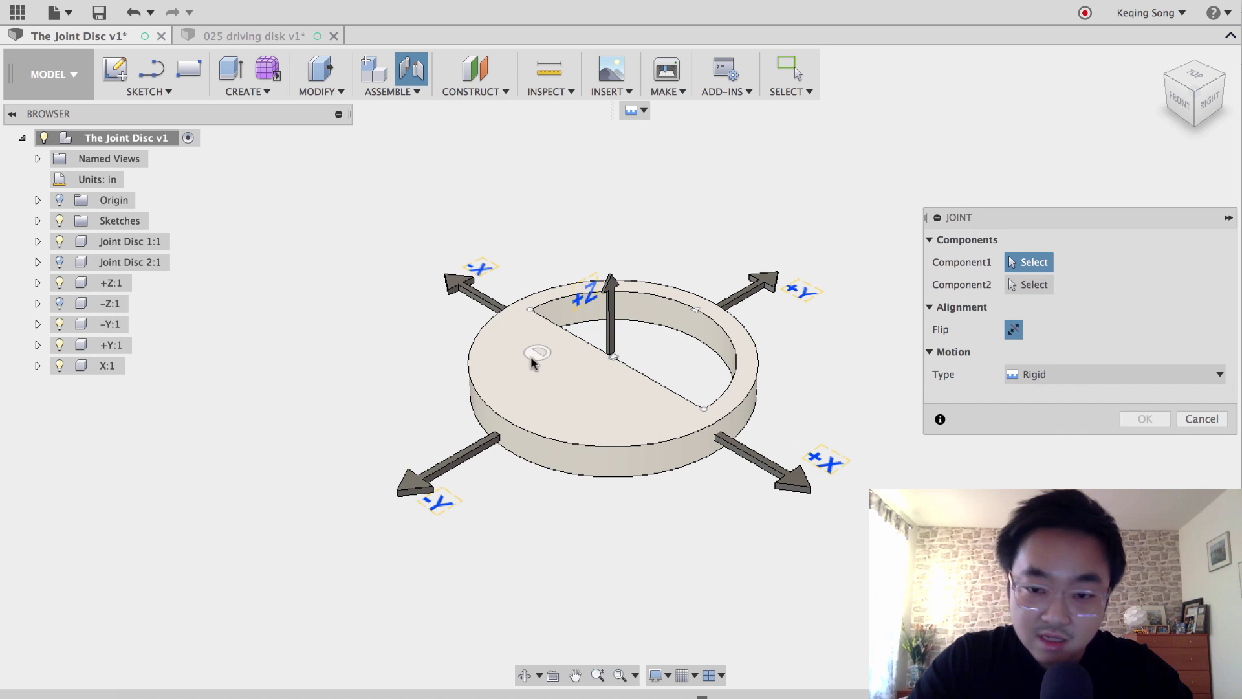
middle_click_drag(530, 360, 533, 230, "shift")
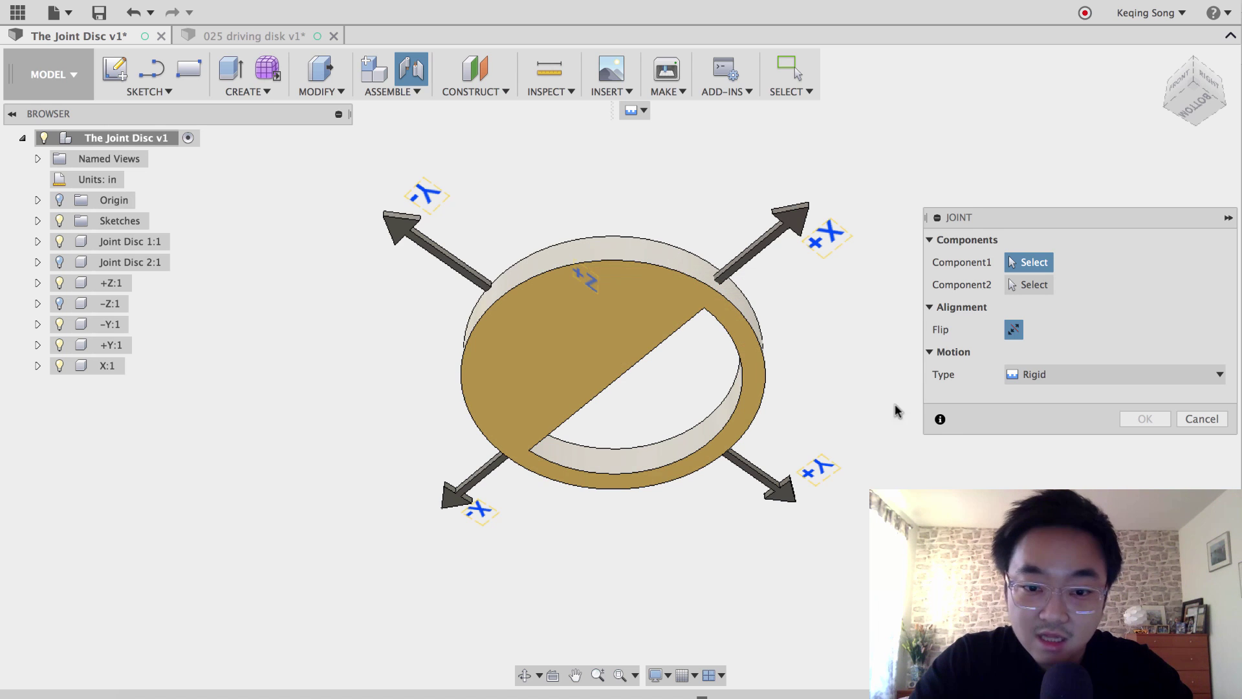
left_click(1202, 417)
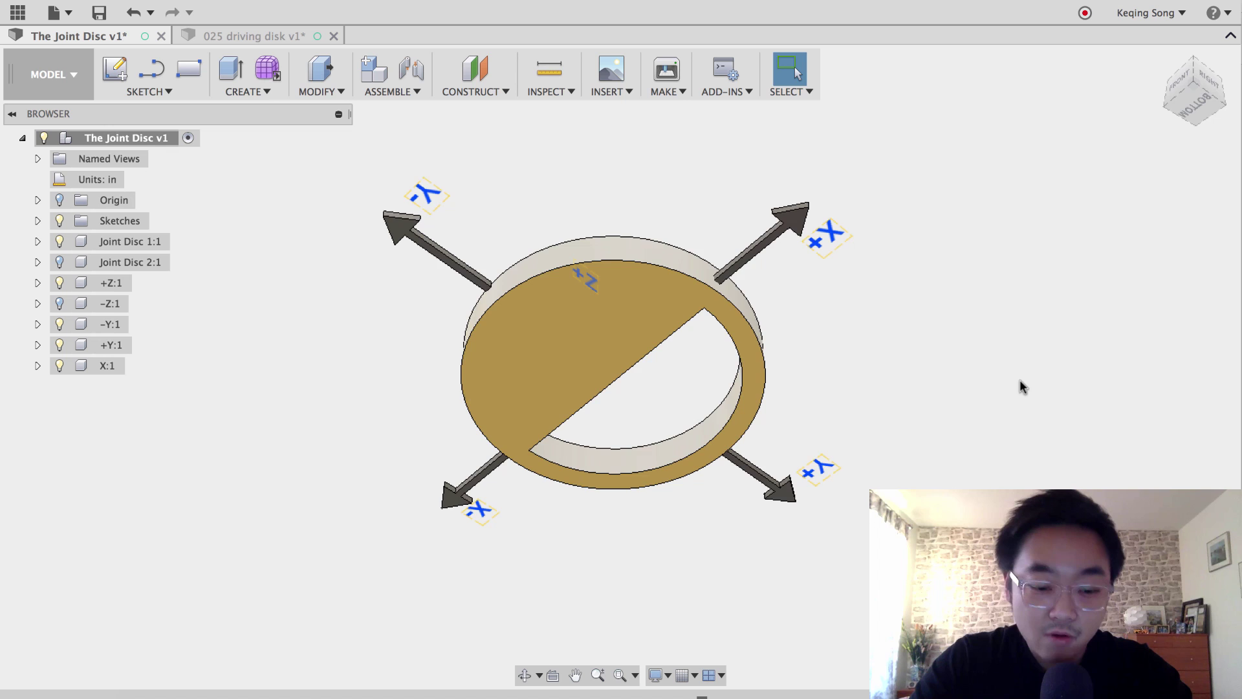
mouse_move(1019, 387)
middle_mouse_down("shift")
mouse_move(1013, 499)
mouse_move(996, 382)
middle_mouse_up("shift")
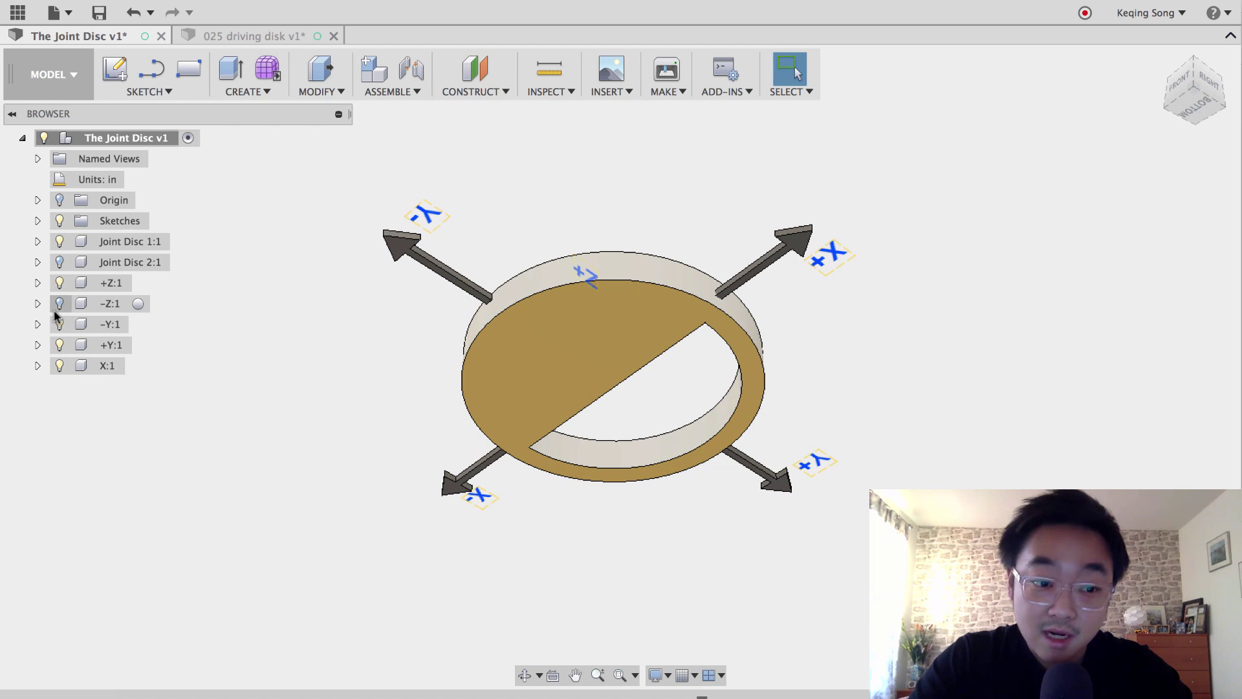
- Show the -Z:1 arrow below the disc, then orbit back to an angled top view
left_click(59, 304)
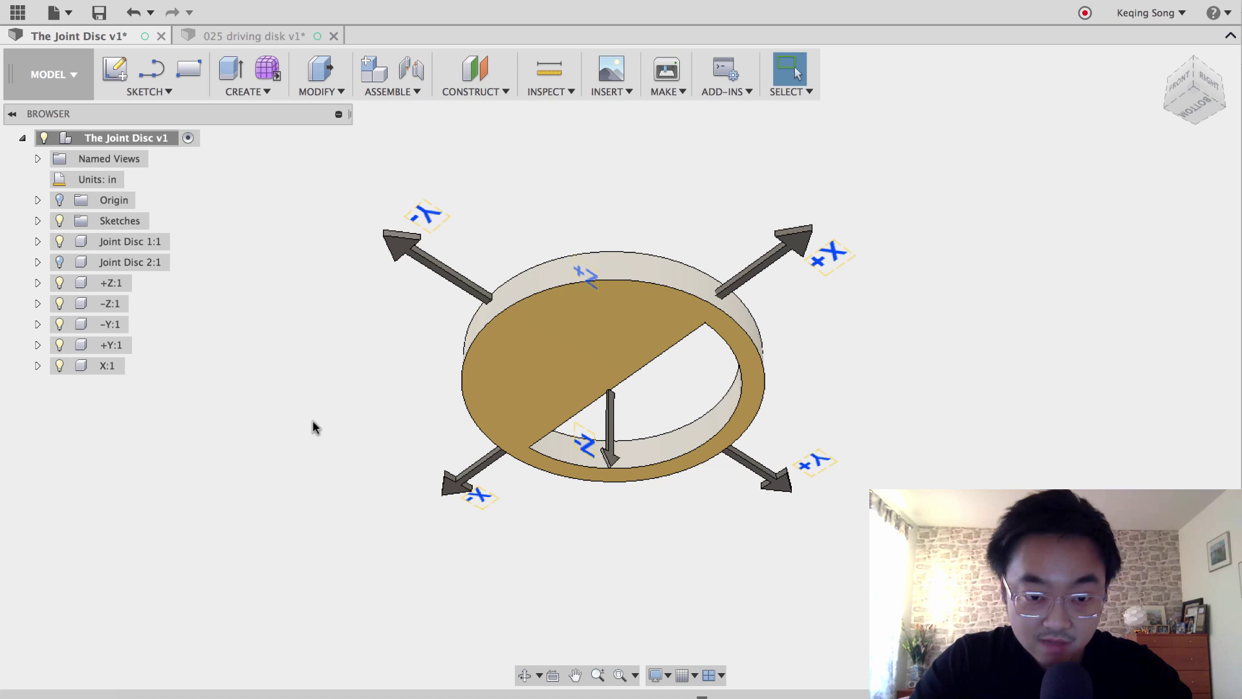
middle_click_drag(319, 394, 336, 510, "shift")
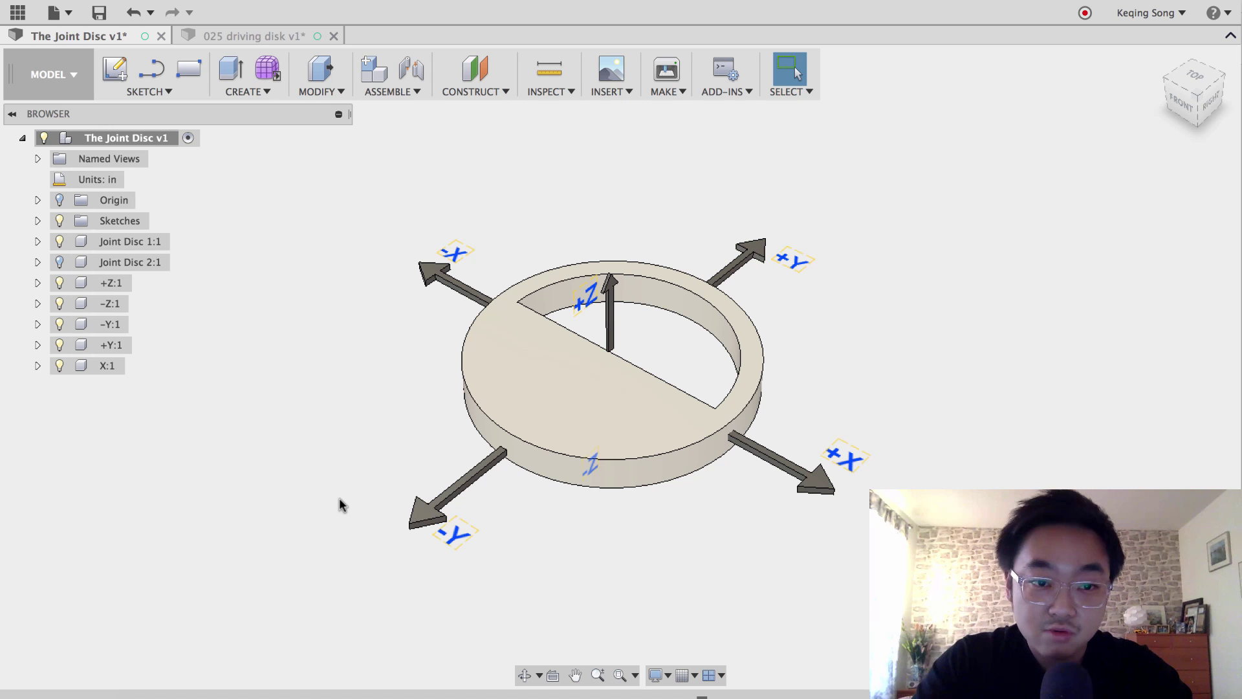
middle_click_drag(339, 499, 711, 533, "shift")
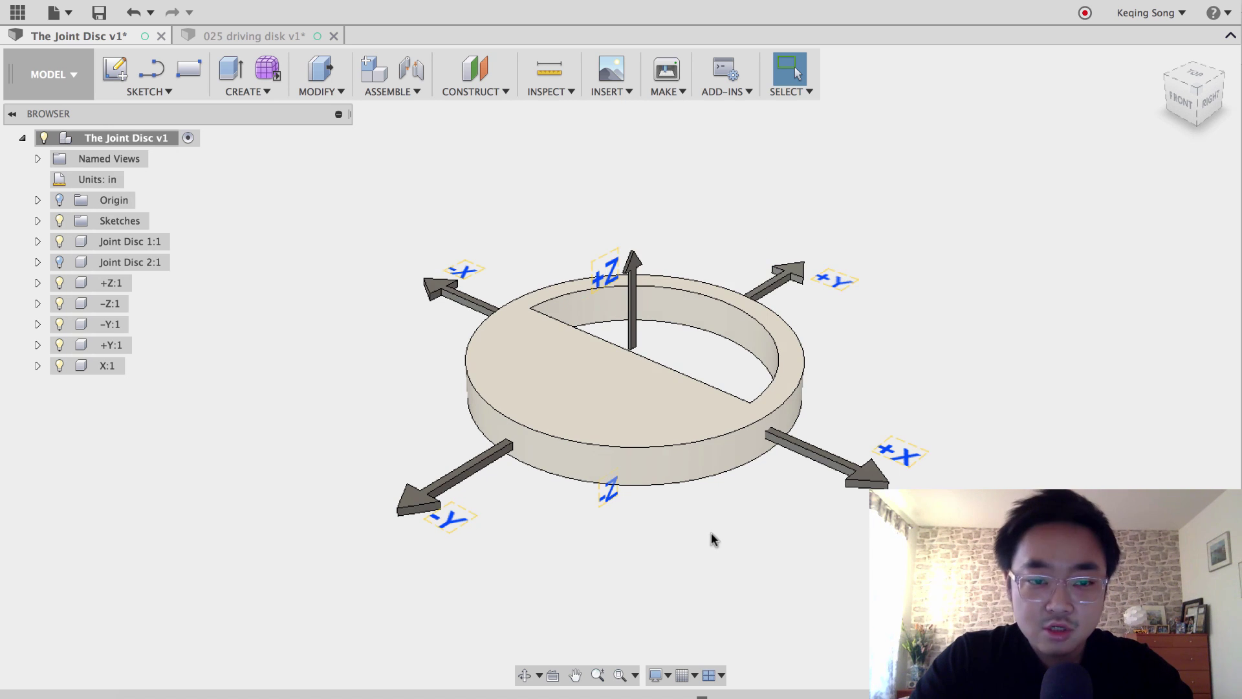
- Hide the X:1, ±Y:1 and +Z:1 arrows and show Joint Disc 2:1 beside the white disc
left_click(59, 366)
left_click(59, 345)
left_click(59, 325)
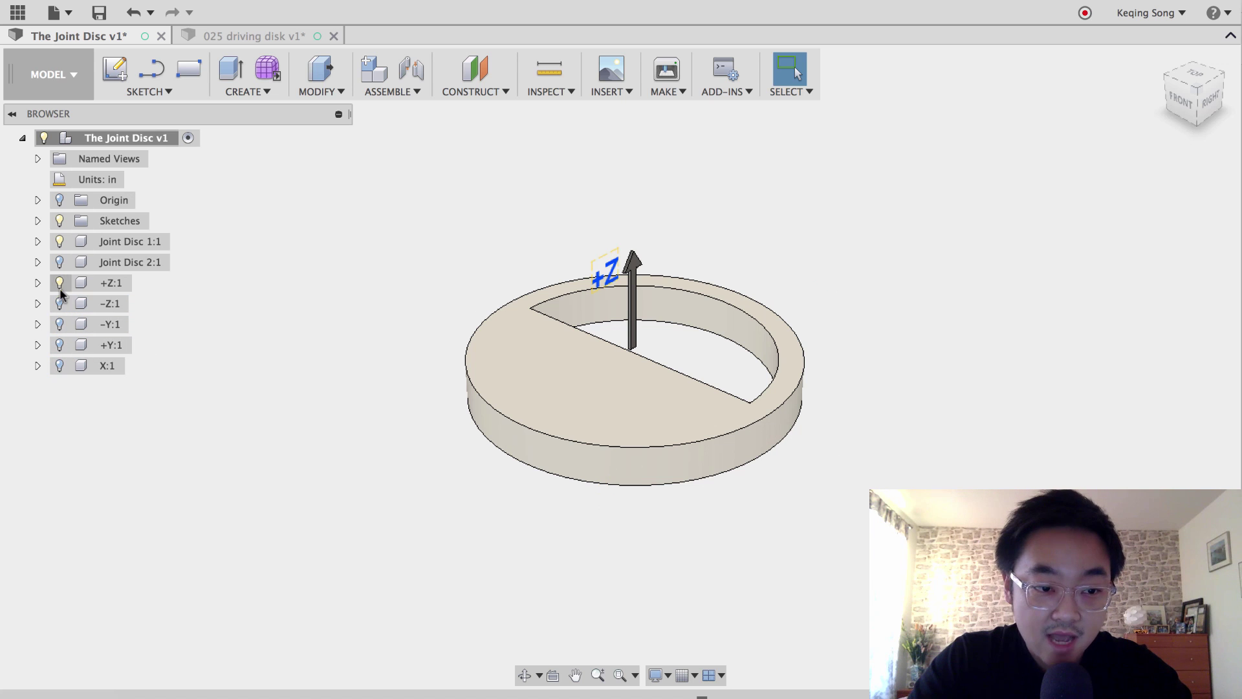
left_click(60, 285)
left_click(58, 263)
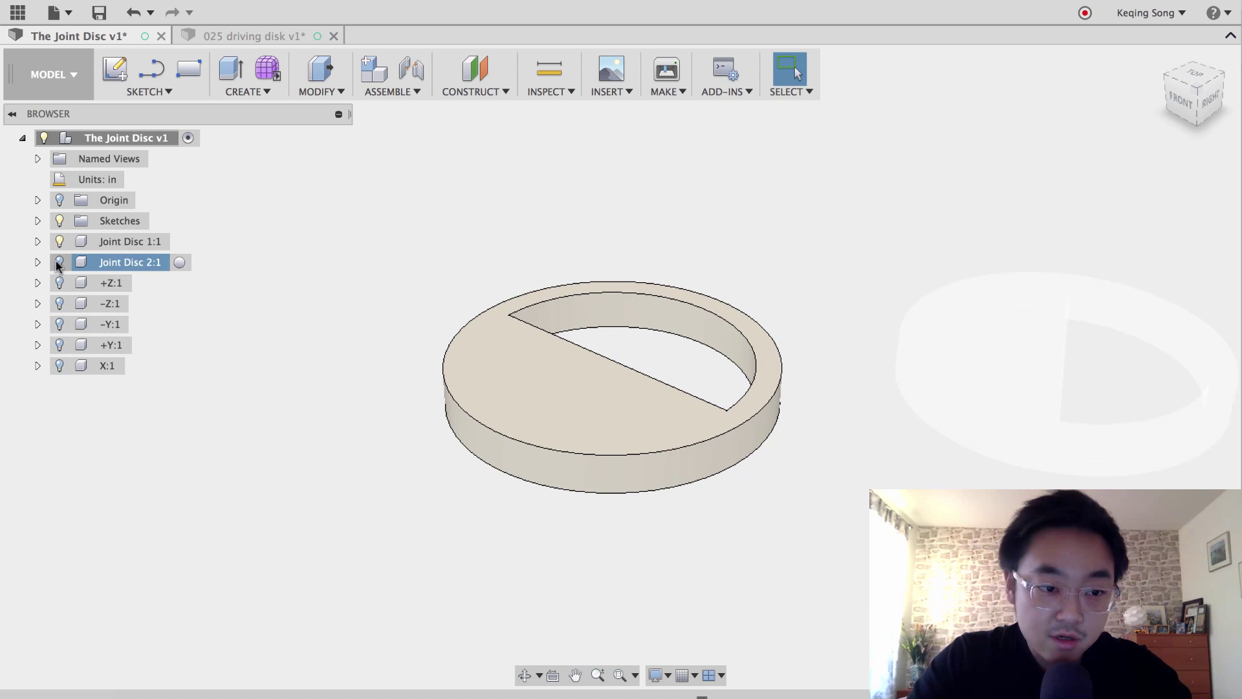
left_click(59, 262)
middle_click_drag(537, 554, 411, 563)
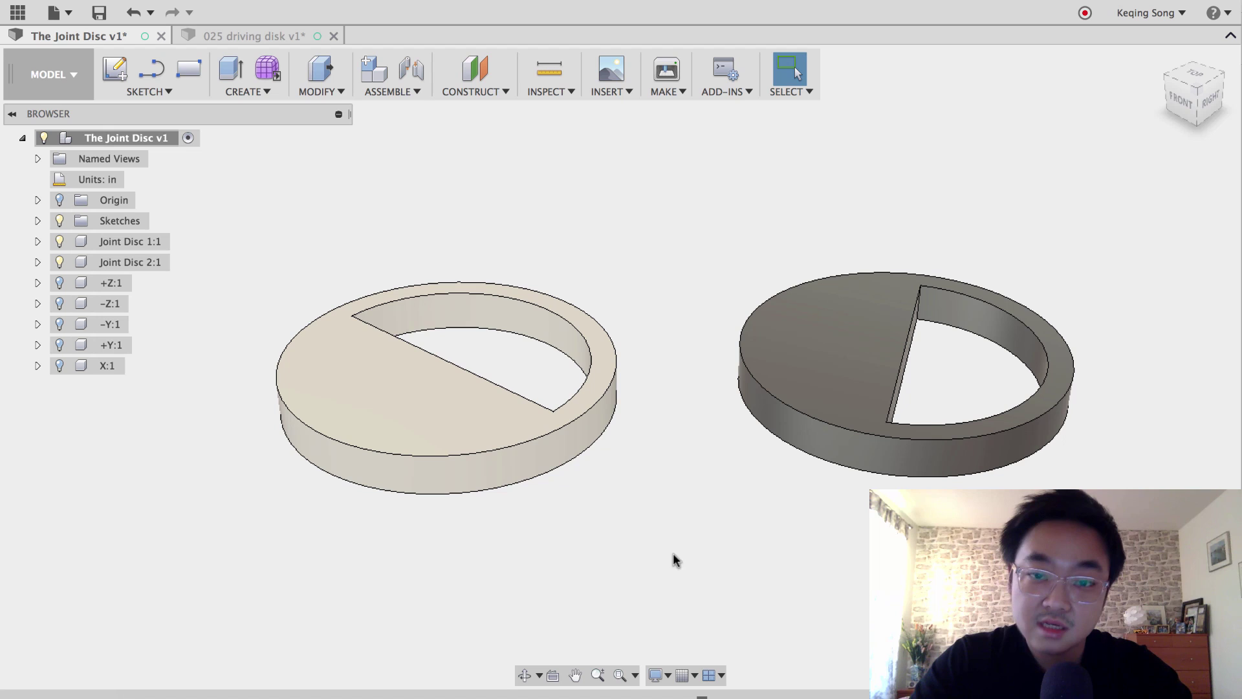
middle_click_drag(696, 546, 565, 211, "shift")
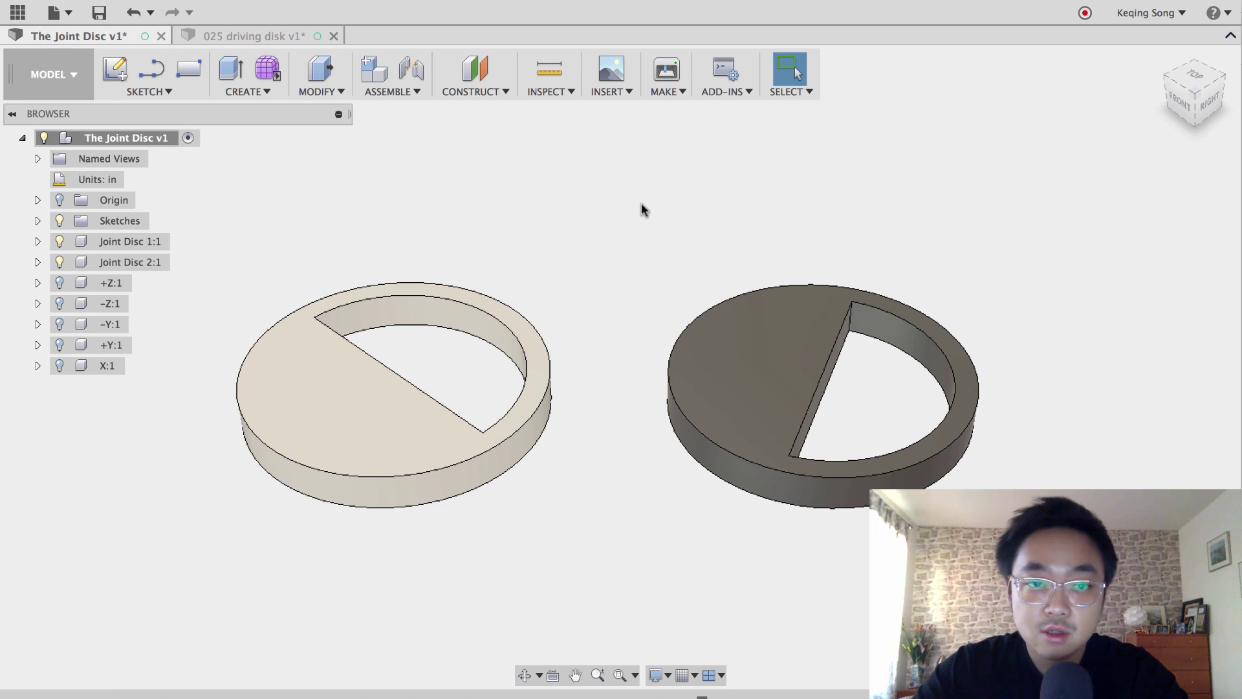
- Start a new joint, orbit below the discs and zoom in on the gray disc's straight edge
left_click(410, 70)
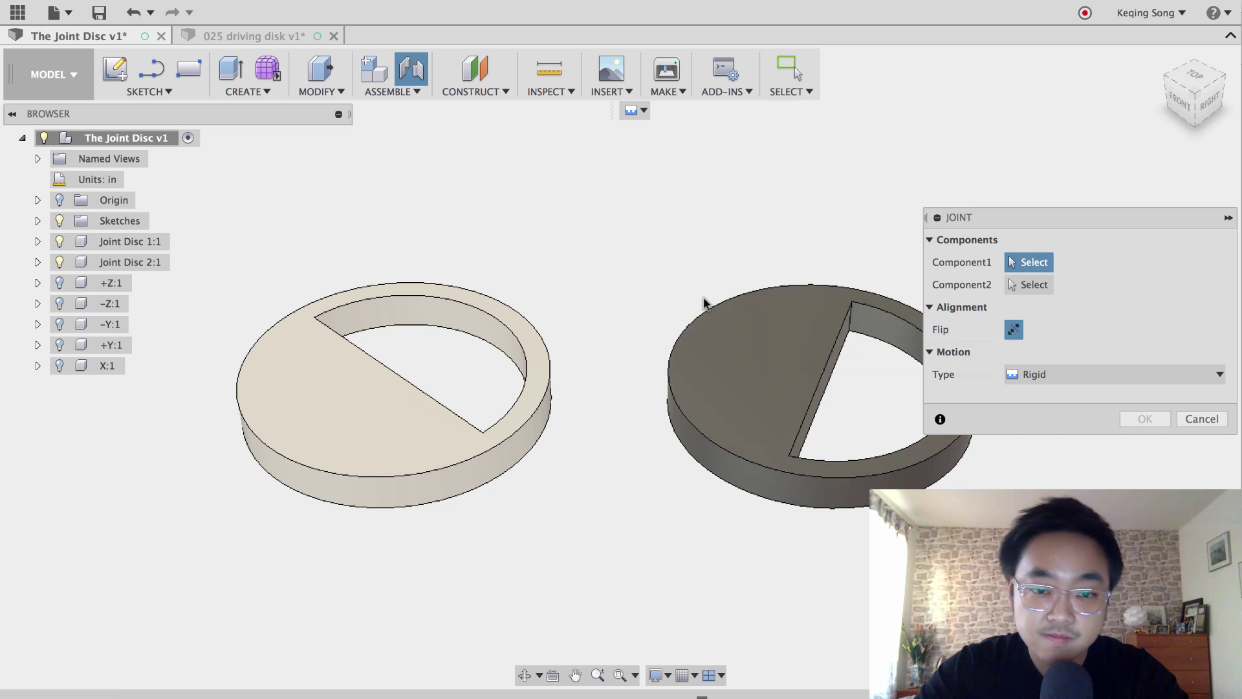
middle_click_drag(860, 554, 721, 206, "shift")
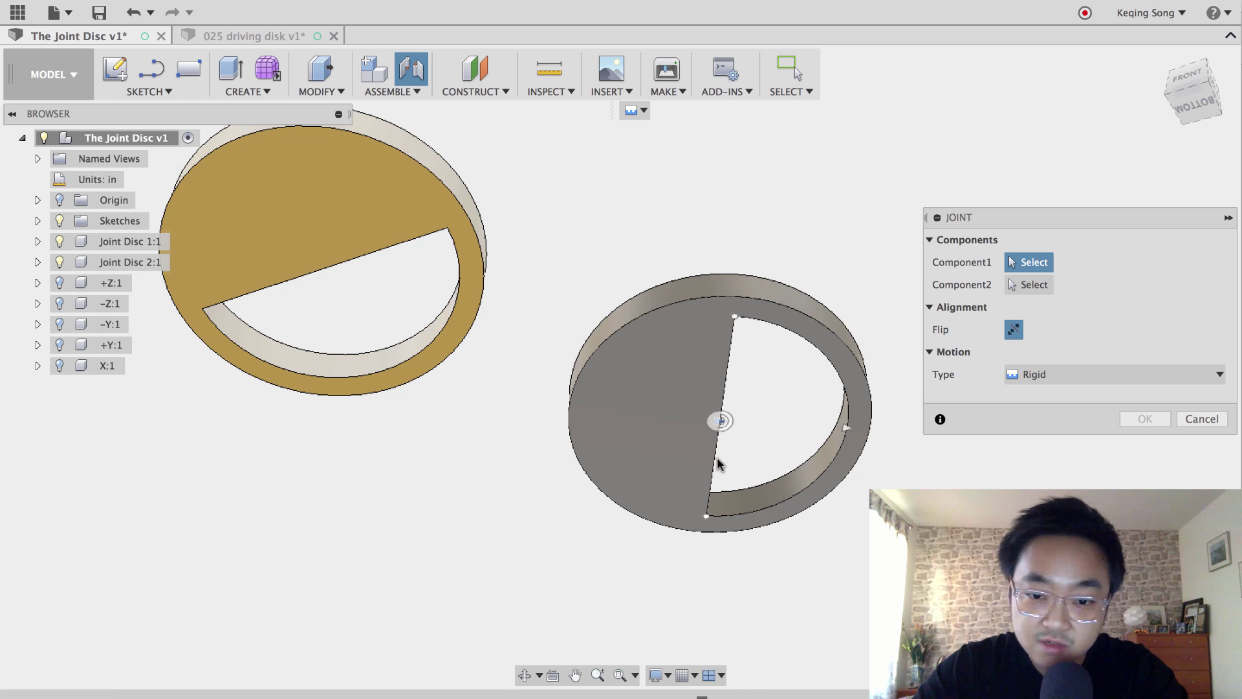
scroll(720, 424, "up", 2)
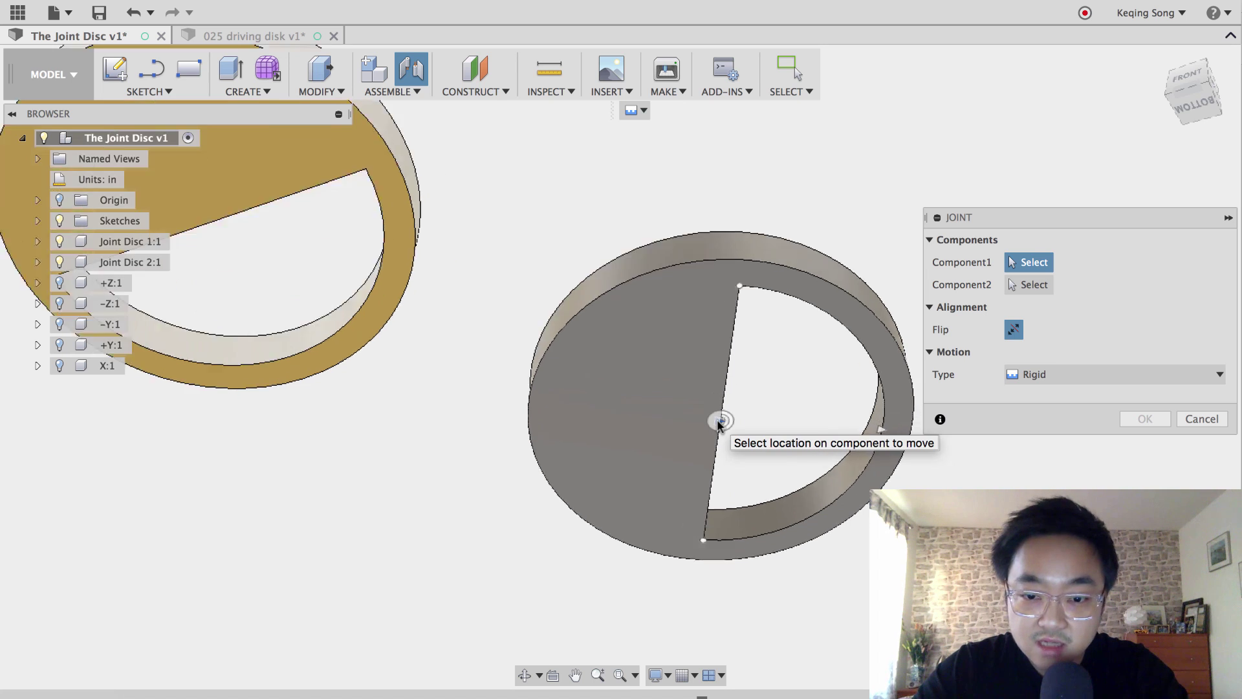
scroll(720, 421, "up", 3)
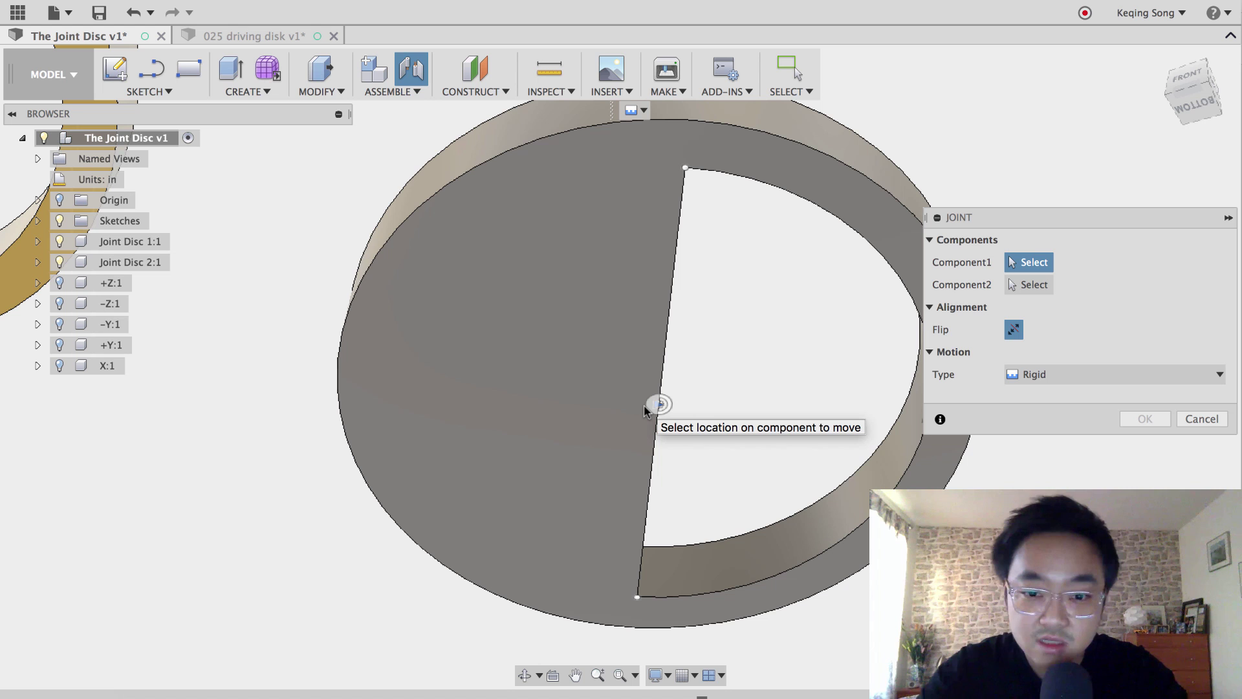
- Set the gray disc's straight-edge midpoint as the first joint point, then zoom to the white disc
left_click(644, 406)
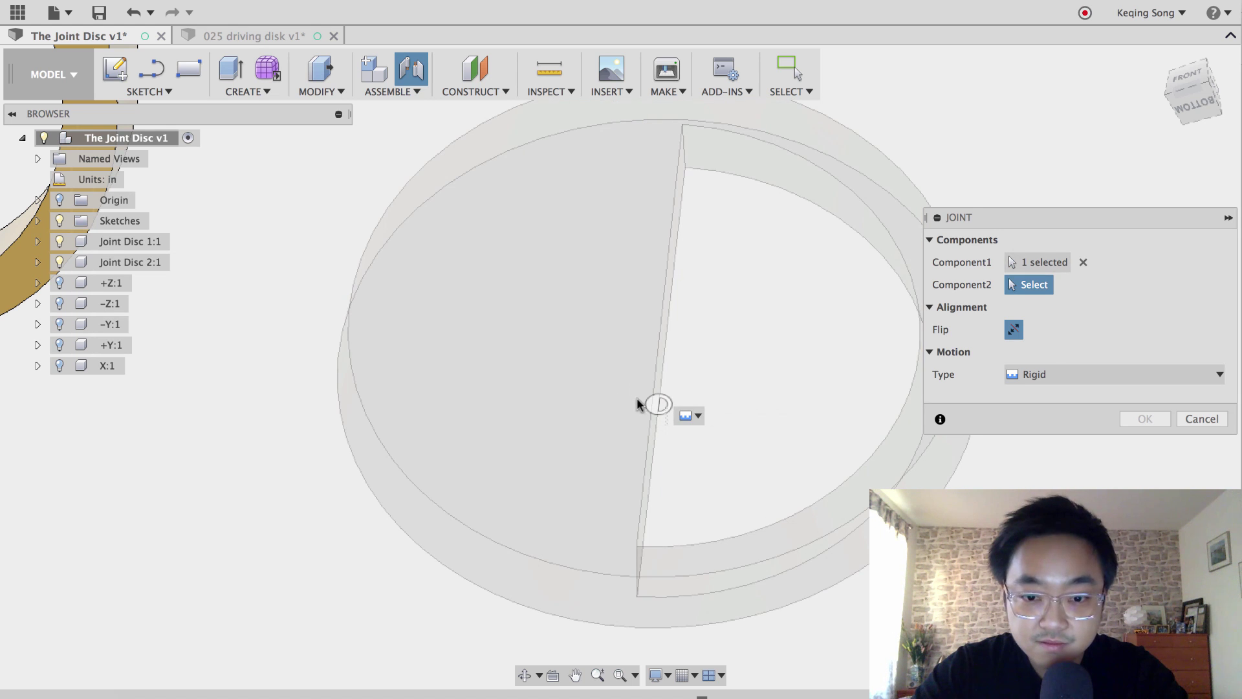
scroll(566, 414, "down", 3)
middle_click_drag(555, 407, 739, 432)
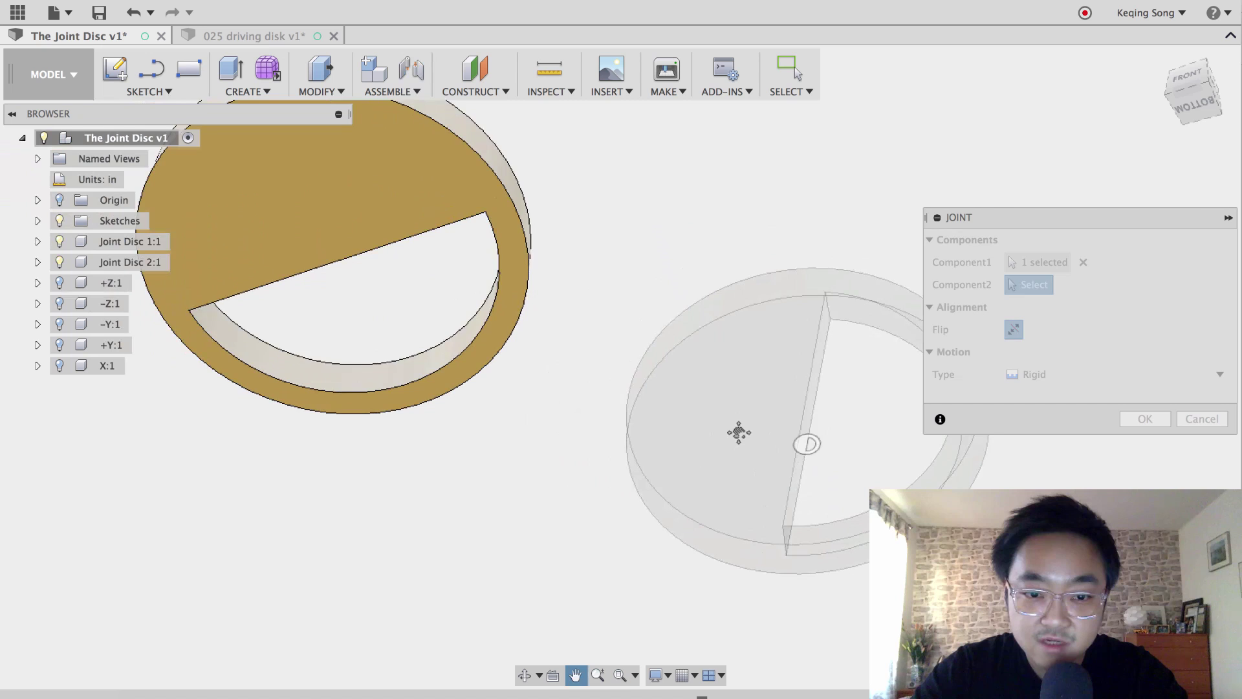
middle_click_drag(625, 228, 612, 427, "shift")
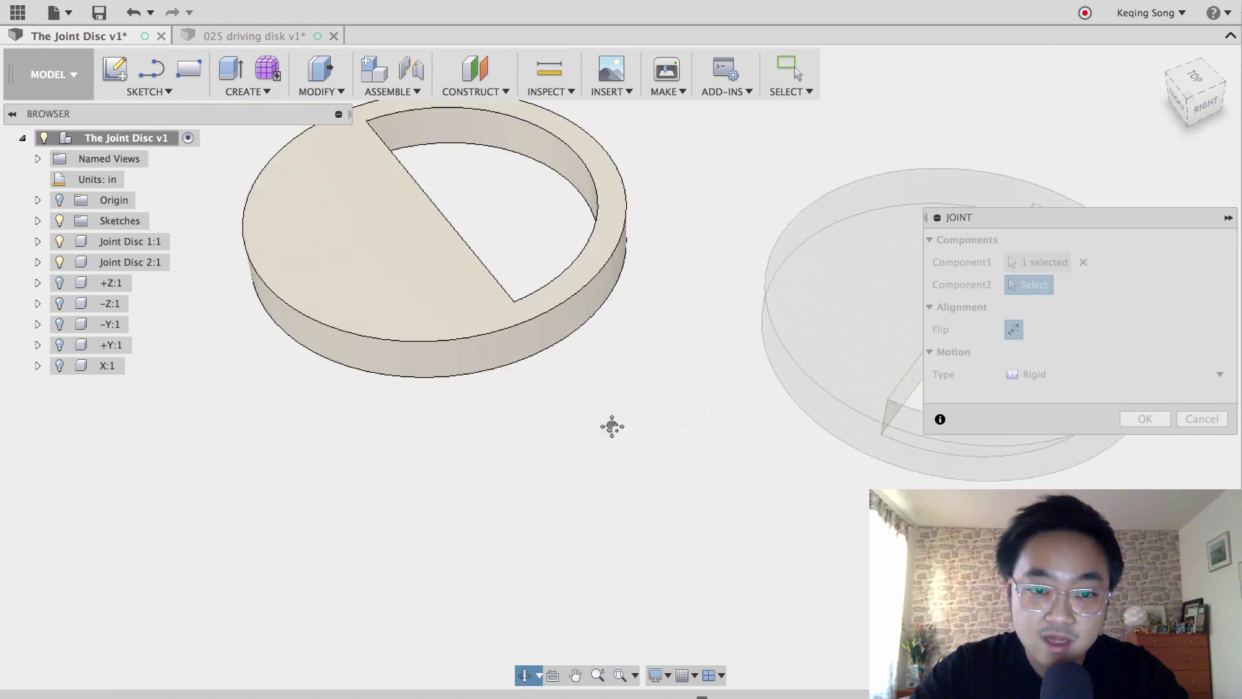
scroll(584, 361, "up", 3)
scroll(608, 330, "up", 2)
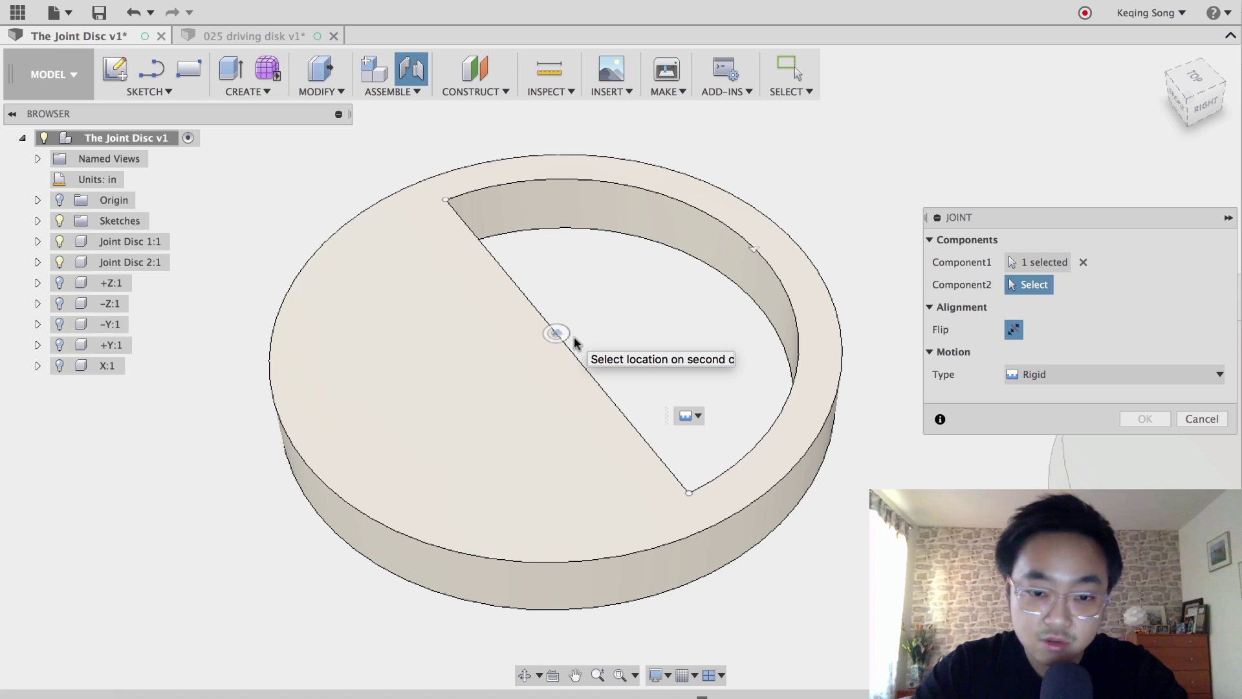
scroll(576, 336, "up", 3)
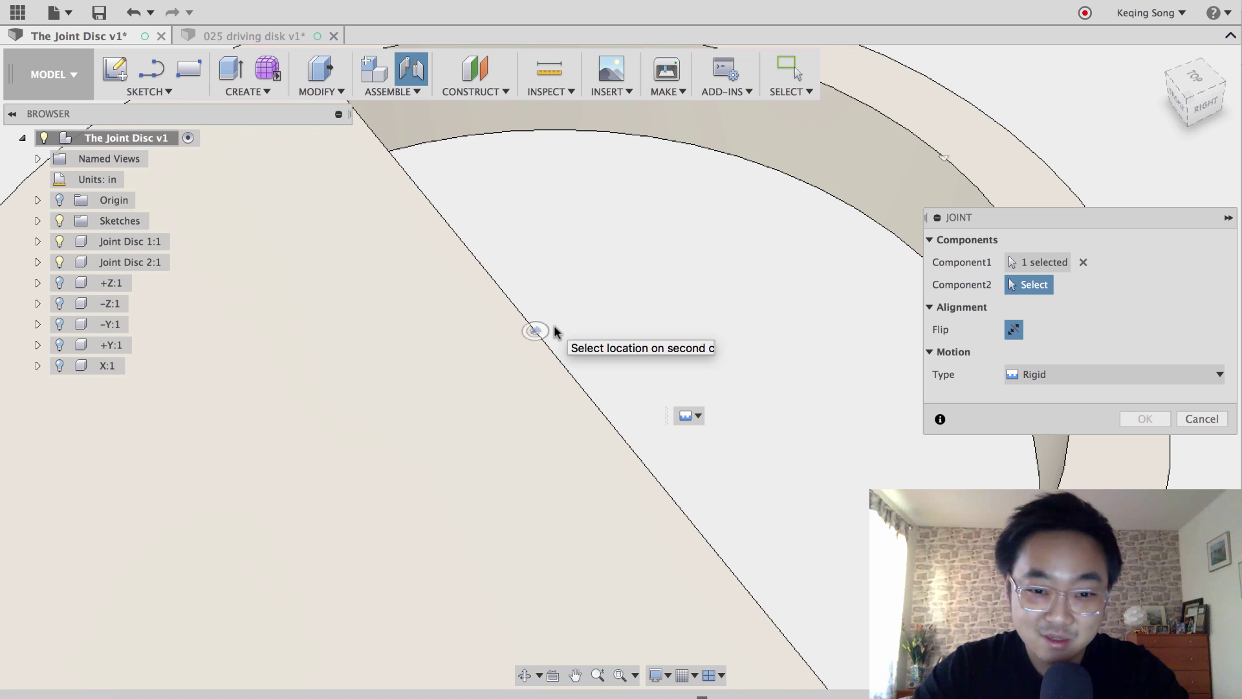
- Place the gray disc on the white disc's edge midpoint at 0° angle and create the joint
left_click(554, 325)
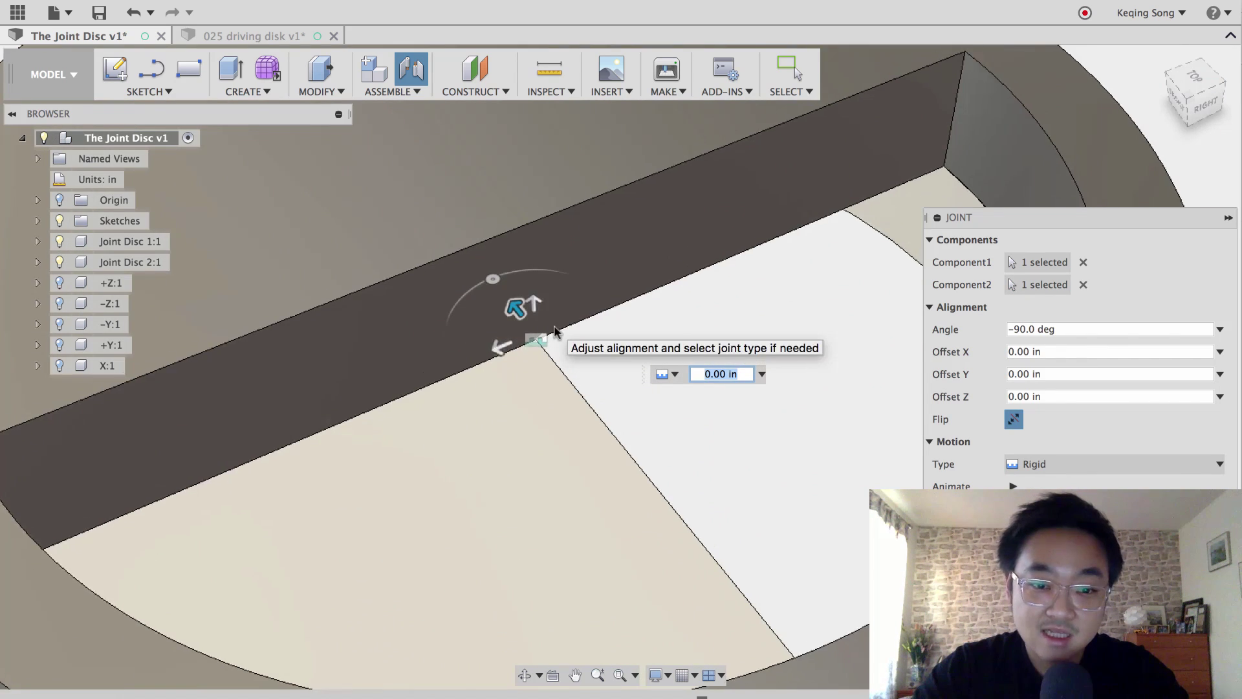
scroll(555, 331, "down", 8)
mouse_move(648, 364)
middle_mouse_down()
mouse_move(665, 365)
mouse_move(664, 353)
middle_mouse_up()
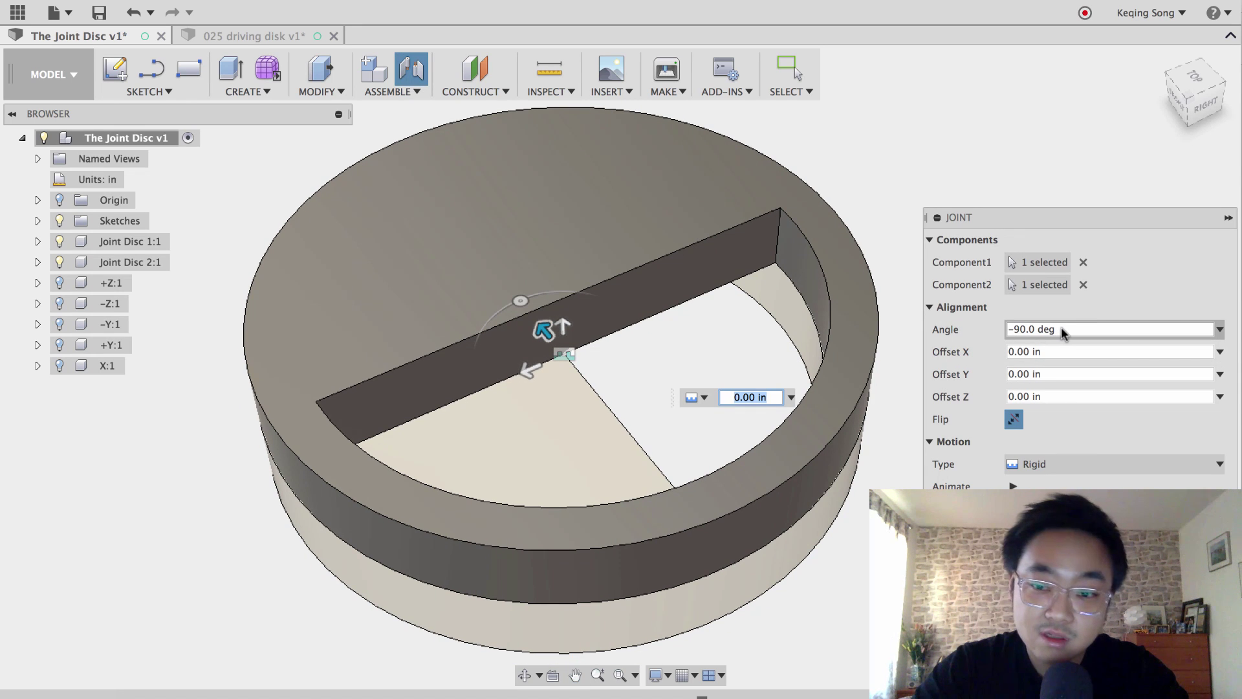
left_click_drag(1065, 325, 980, 328)
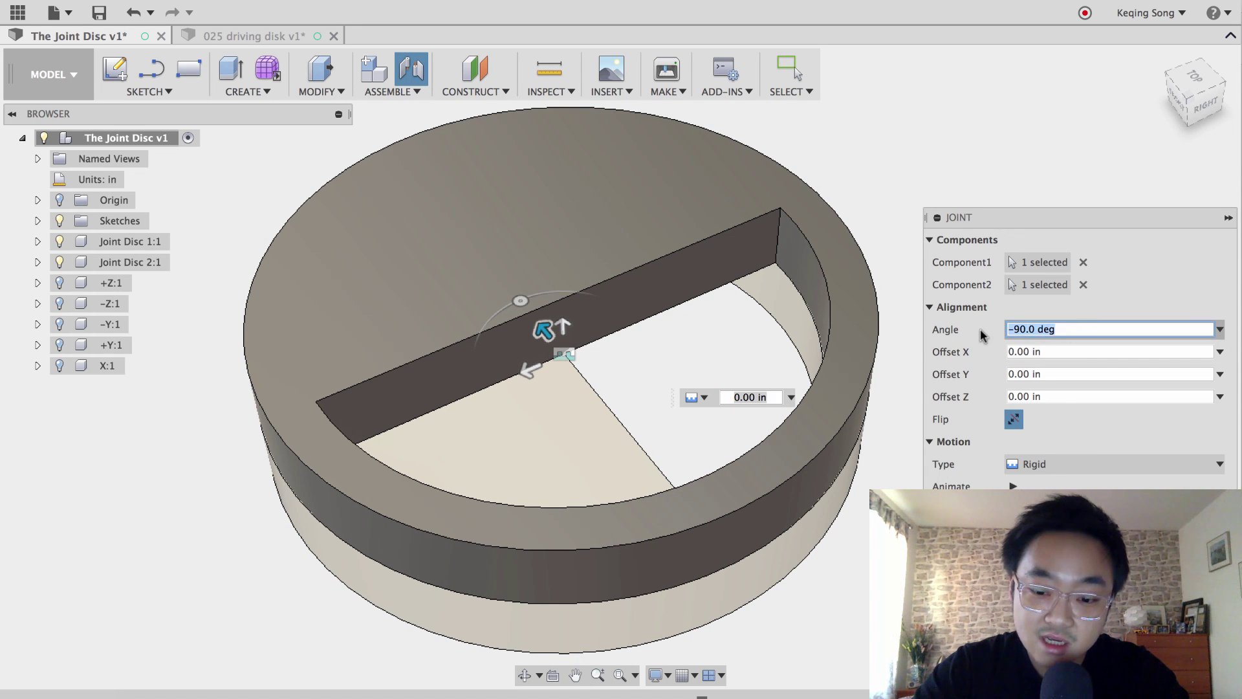
type("0")
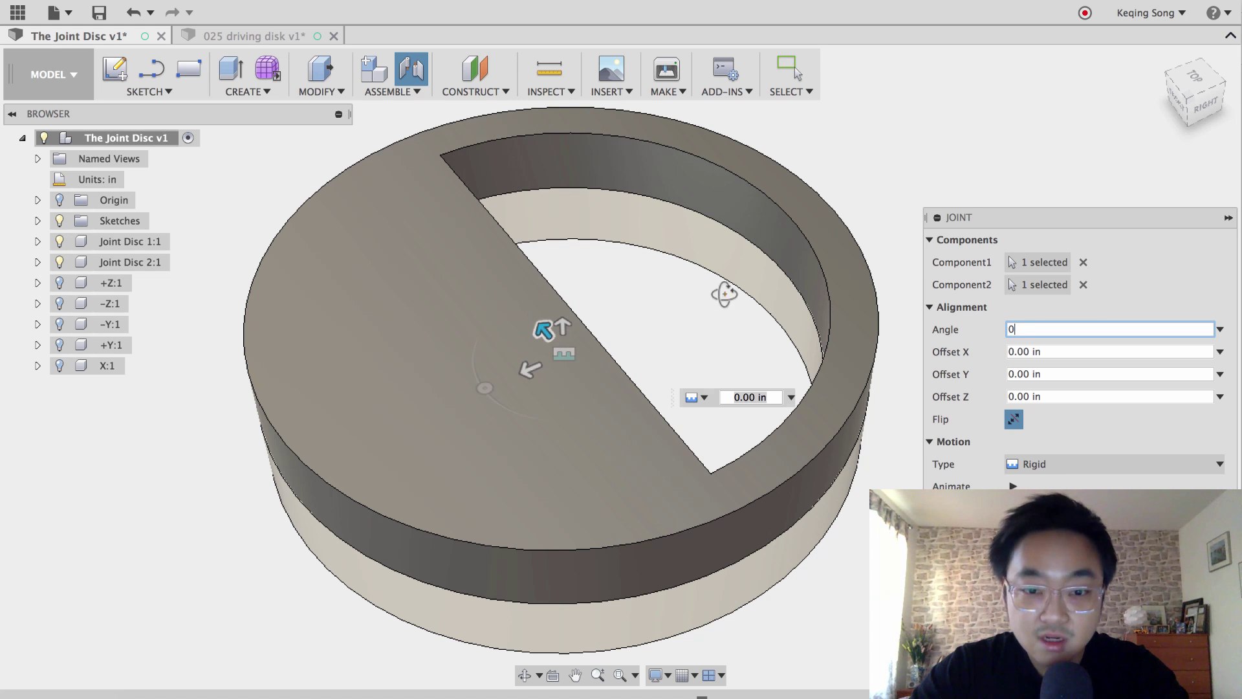
mouse_move(724, 288)
middle_mouse_down("shift")
mouse_move(719, 320)
mouse_move(726, 276)
middle_mouse_up("shift")
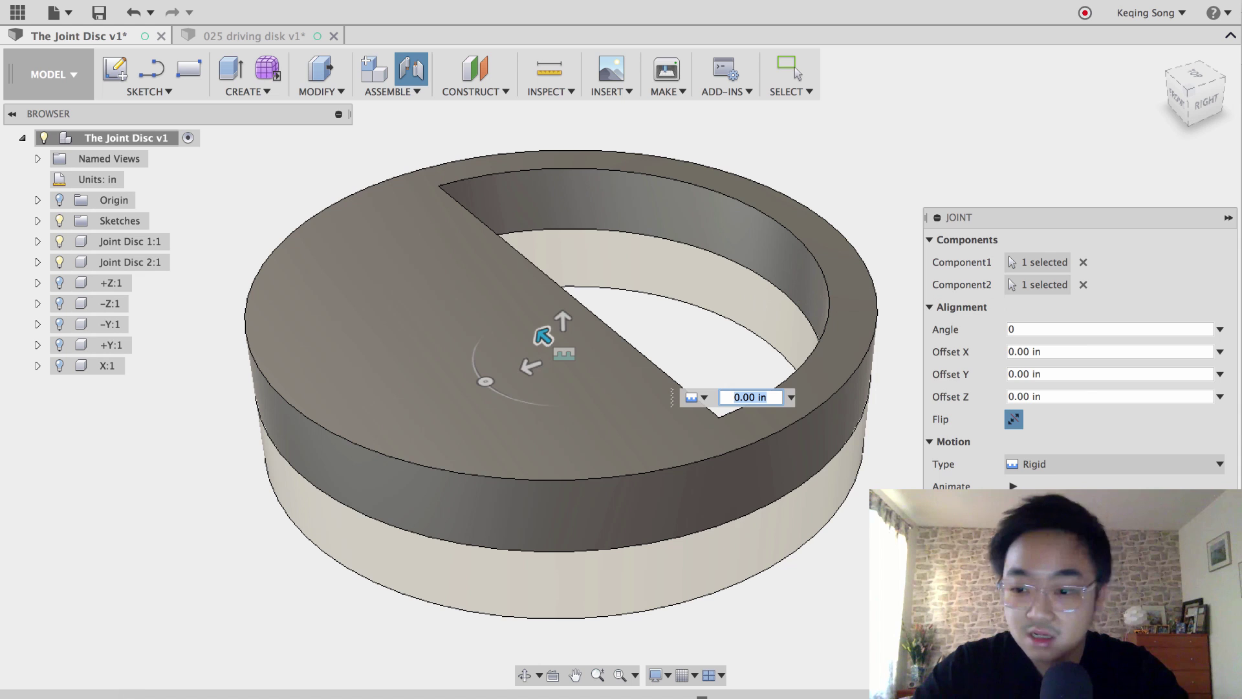
key("Return")
scroll(993, 477, "down", 3)
mouse_move(997, 492)
middle_mouse_down("shift")
mouse_move(1004, 371)
mouse_move(1003, 480)
middle_mouse_up("shift")
left_click_drag(1003, 480, 932, 453)
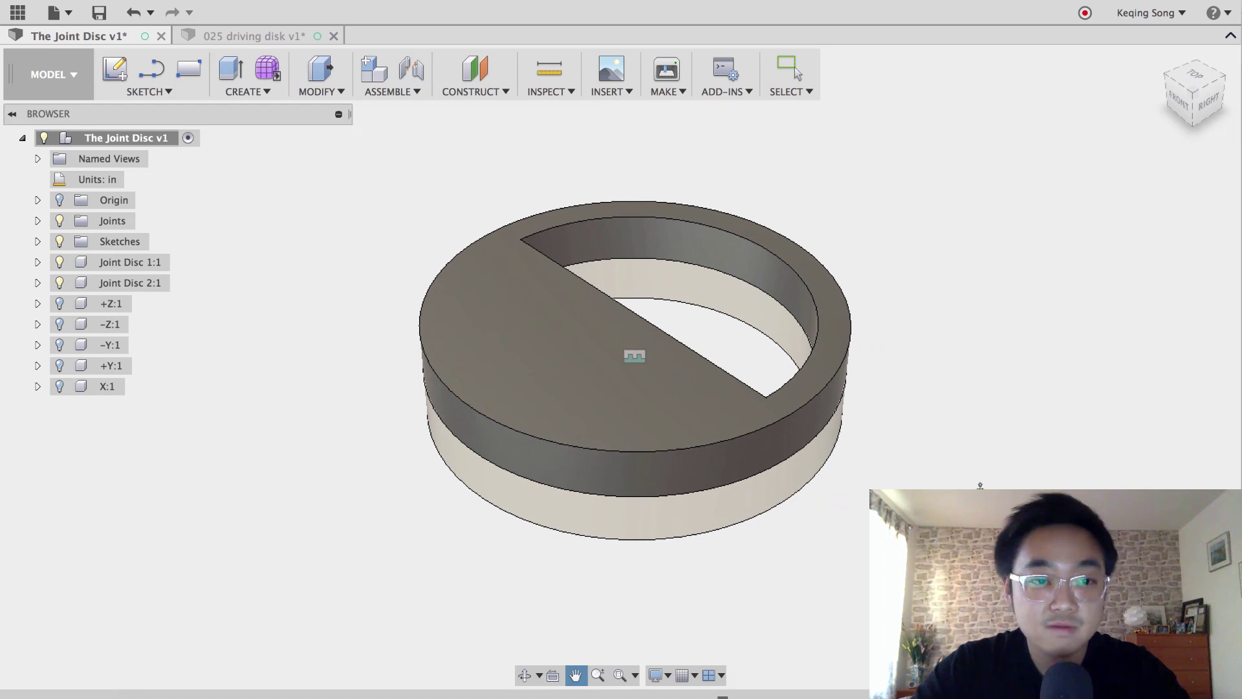
- Switch to the '025 driving disk v1' design and pan the hub and bolt into view
left_click(792, 71)
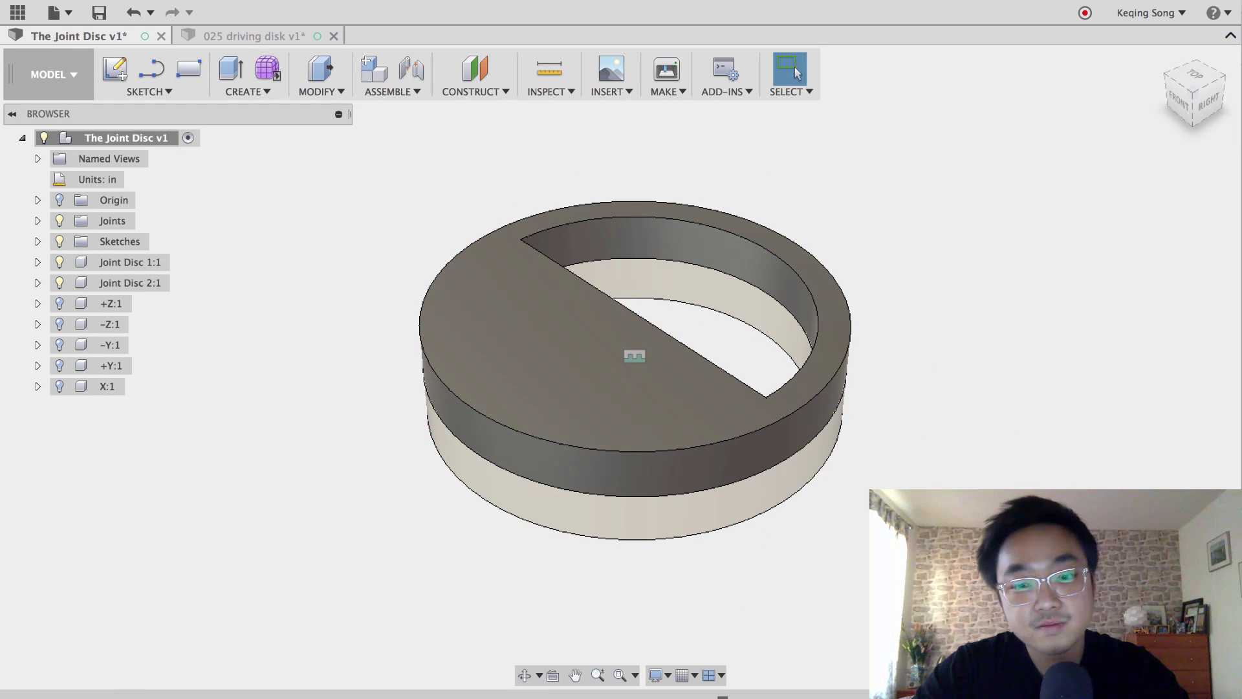
left_click(261, 36)
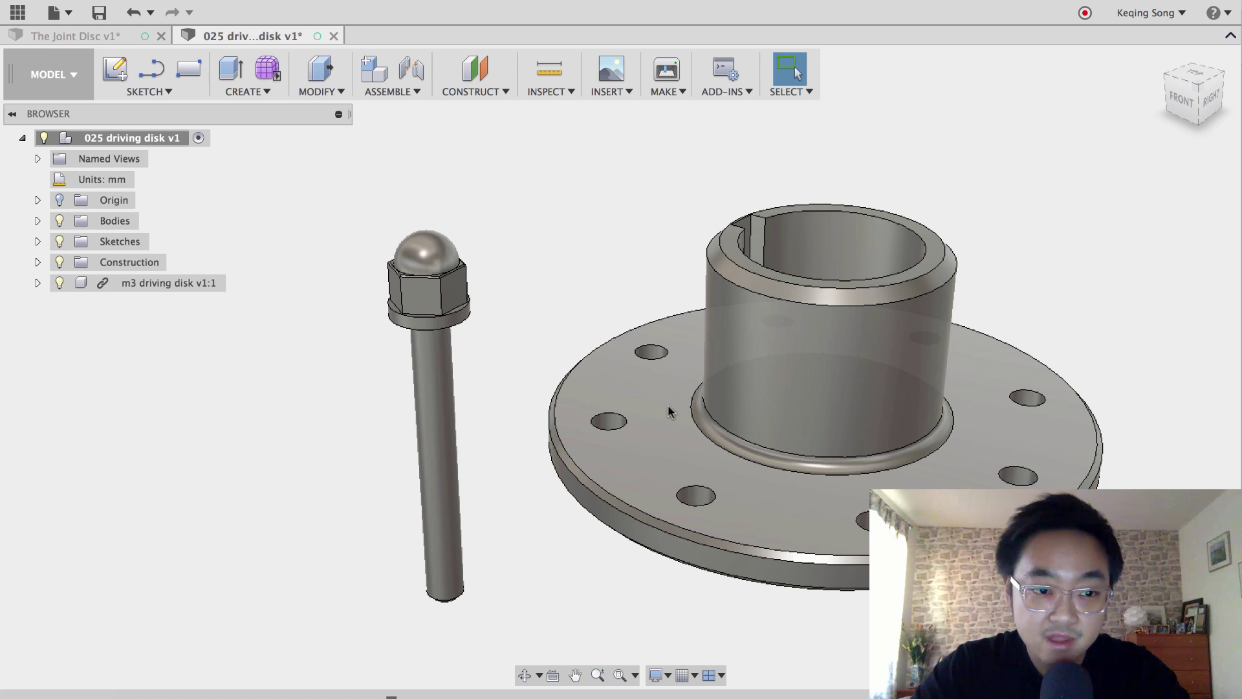
mouse_move(568, 255)
middle_mouse_down()
mouse_move(519, 224)
mouse_move(551, 238)
middle_mouse_up()
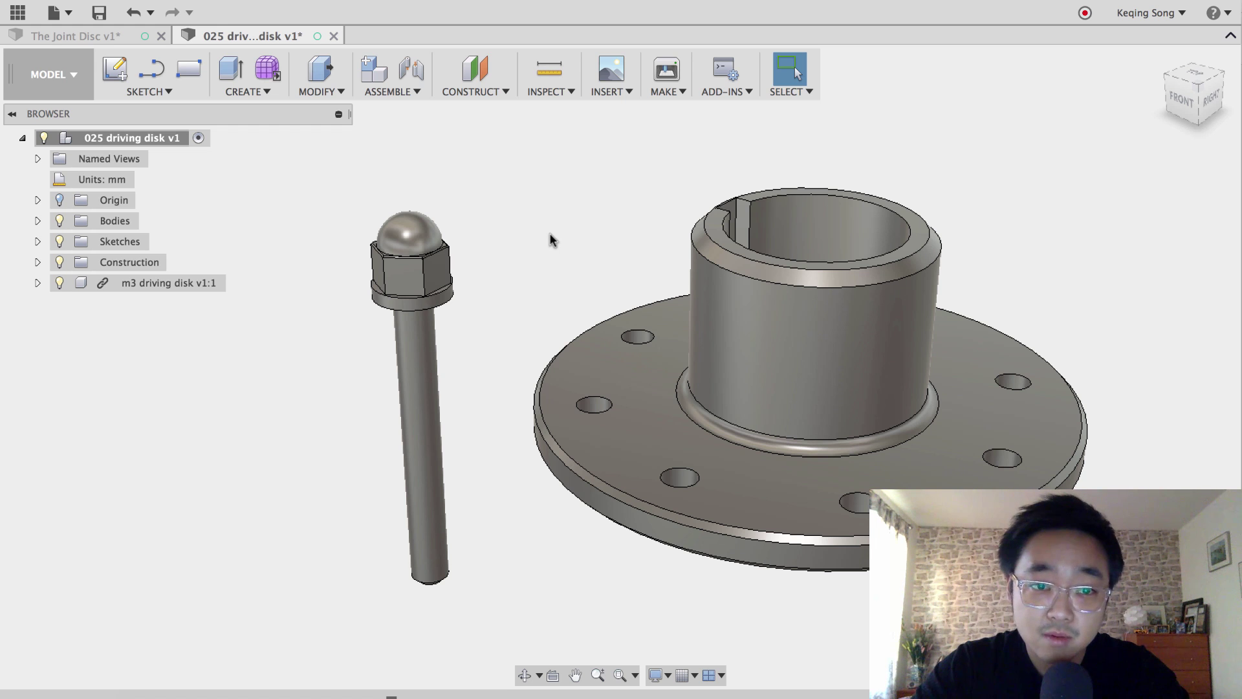
- Start a new joint and pick the centre of the bolt nut's underside as its first point
left_click(415, 70)
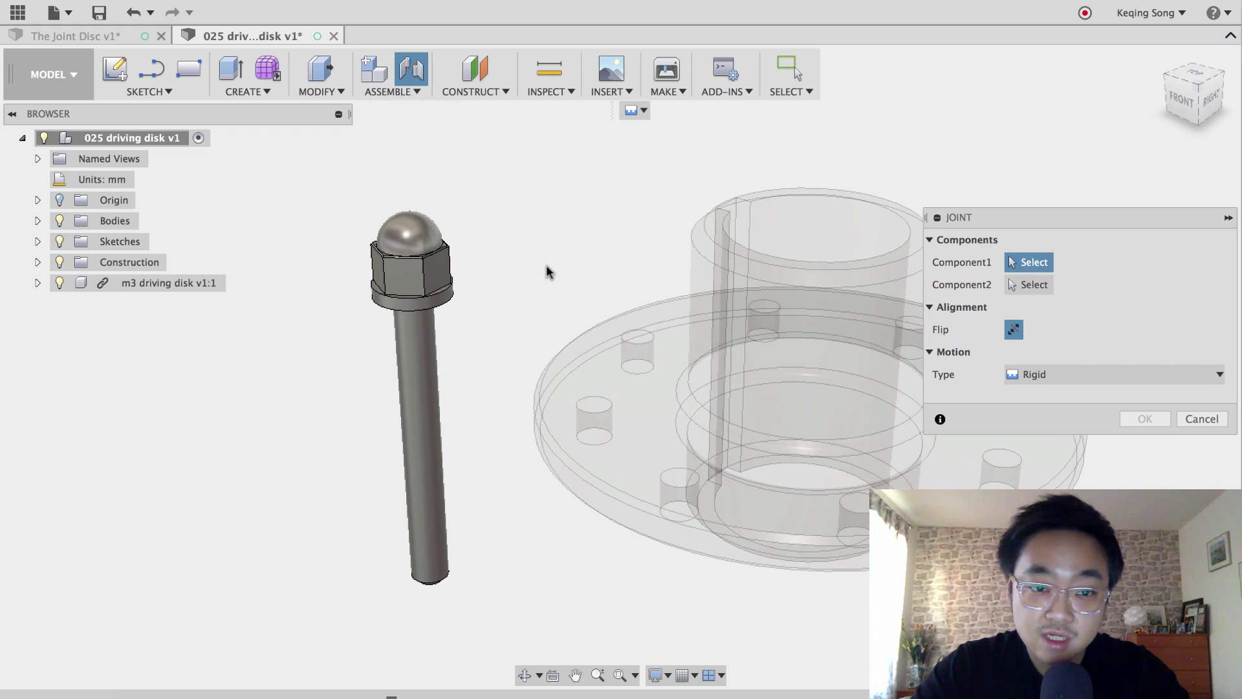
middle_click_drag(505, 316, 510, 227, "shift")
scroll(493, 283, "up", 5)
middle_click_drag(494, 283, 702, 265, "shift")
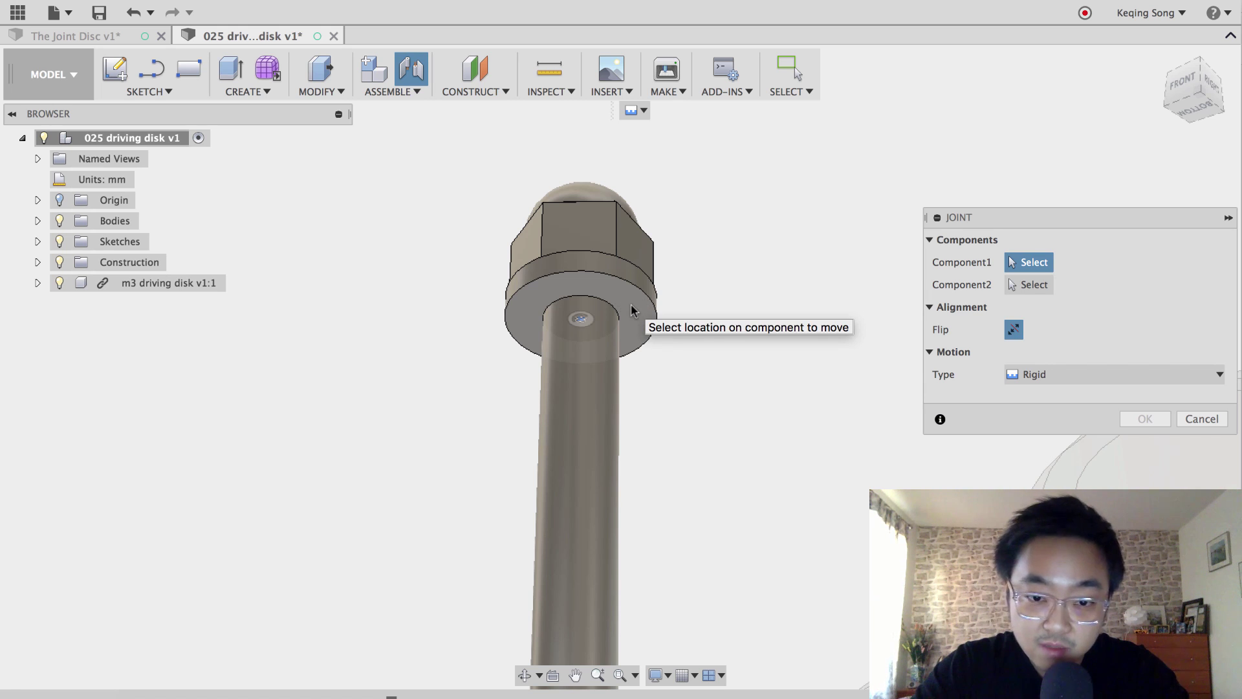
left_click(582, 319)
middle_click_drag(763, 387, 654, 311, "shift")
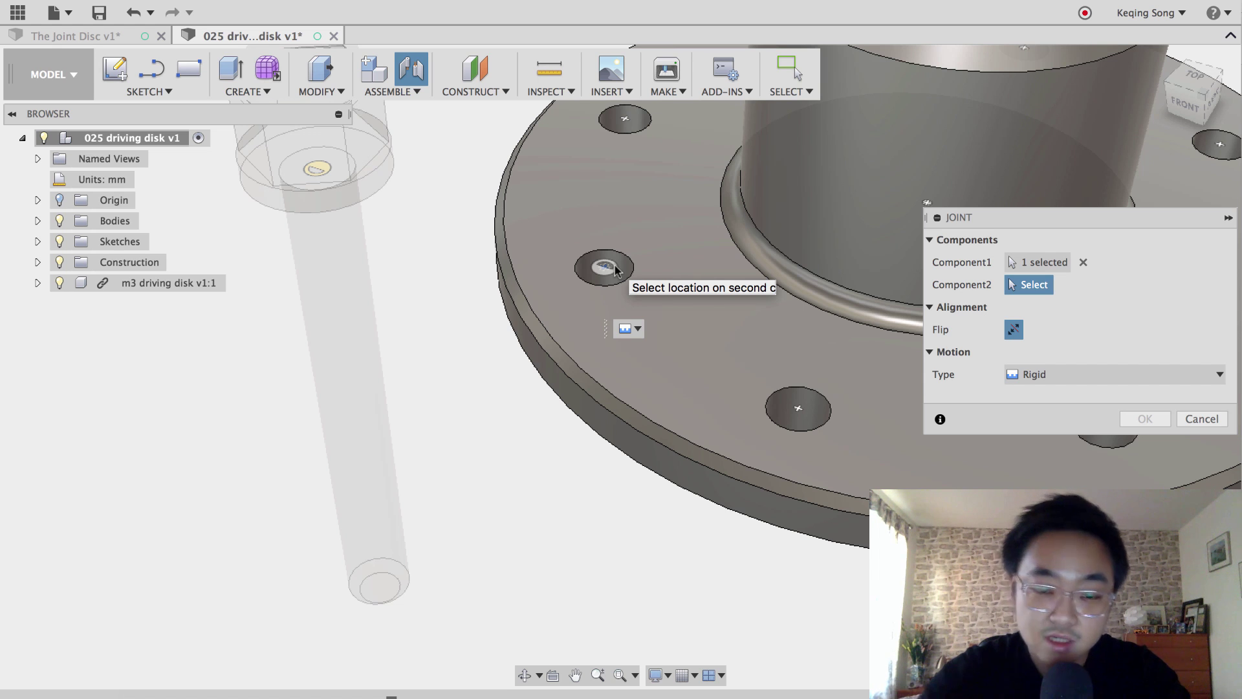
- Place the bolt in a driving-disk hole and flip it twice so the shaft points down
left_click(615, 269)
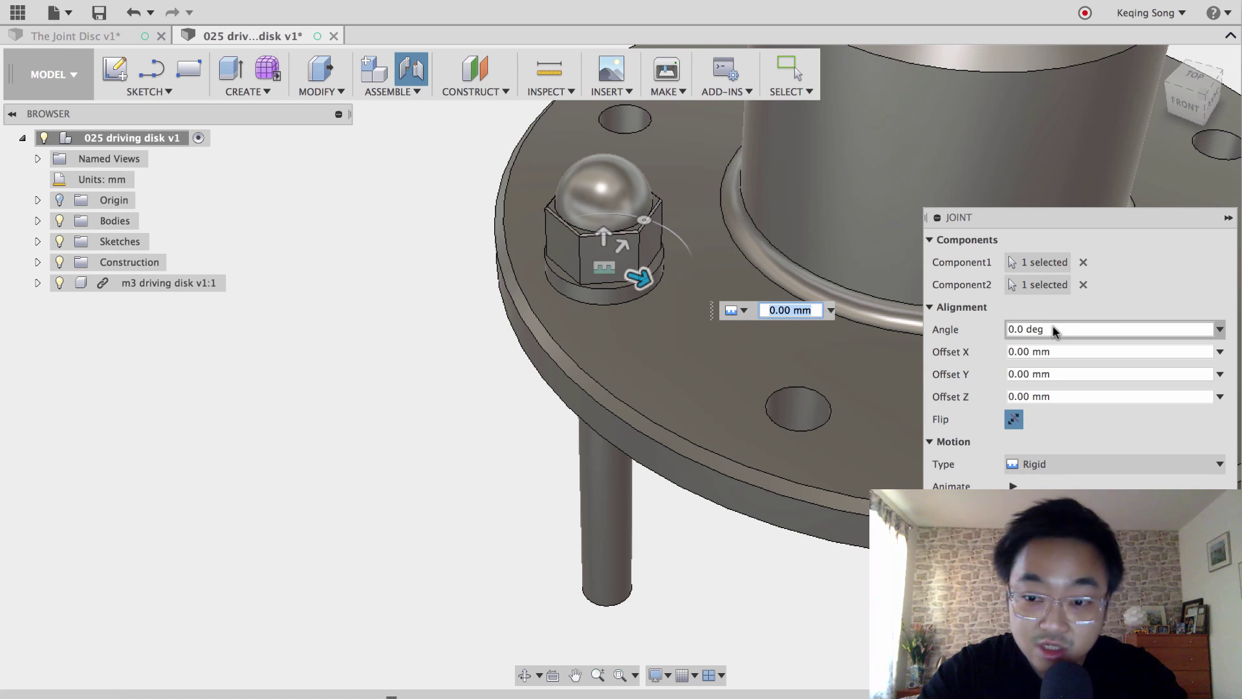
left_click(1014, 420)
scroll(667, 438, "down", 4)
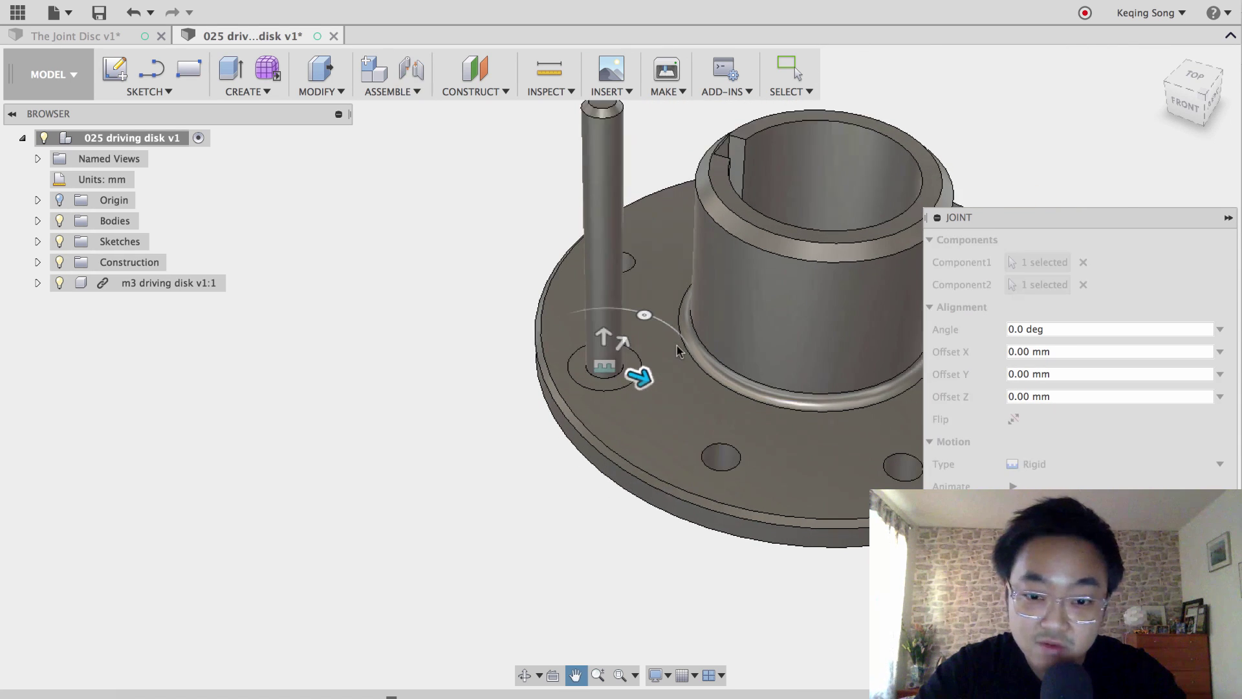
left_click(1013, 421)
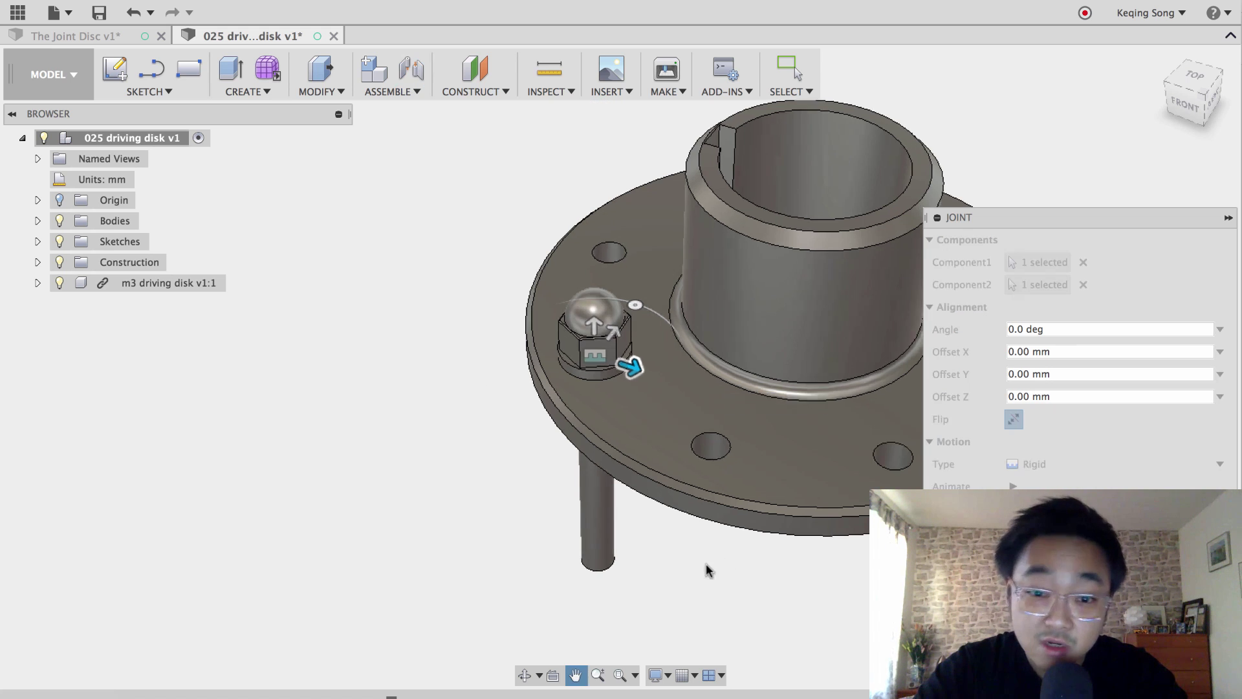
scroll(708, 569, "right", 3)
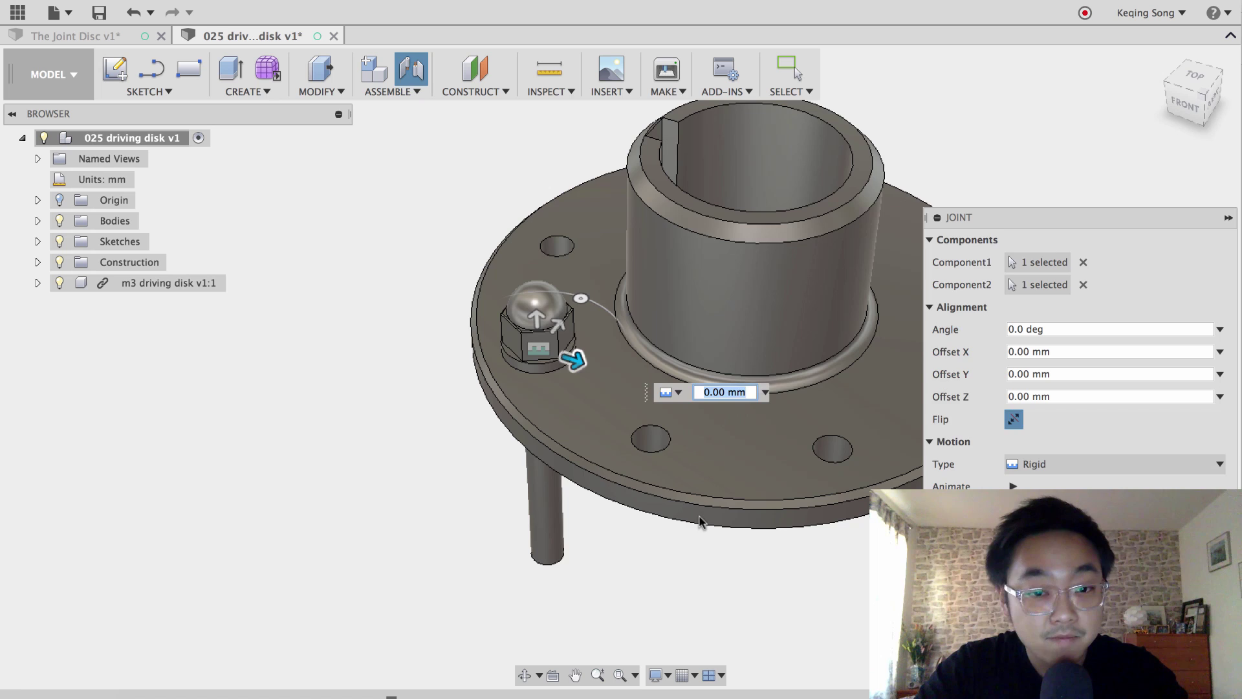
scroll(666, 523, "right", 3)
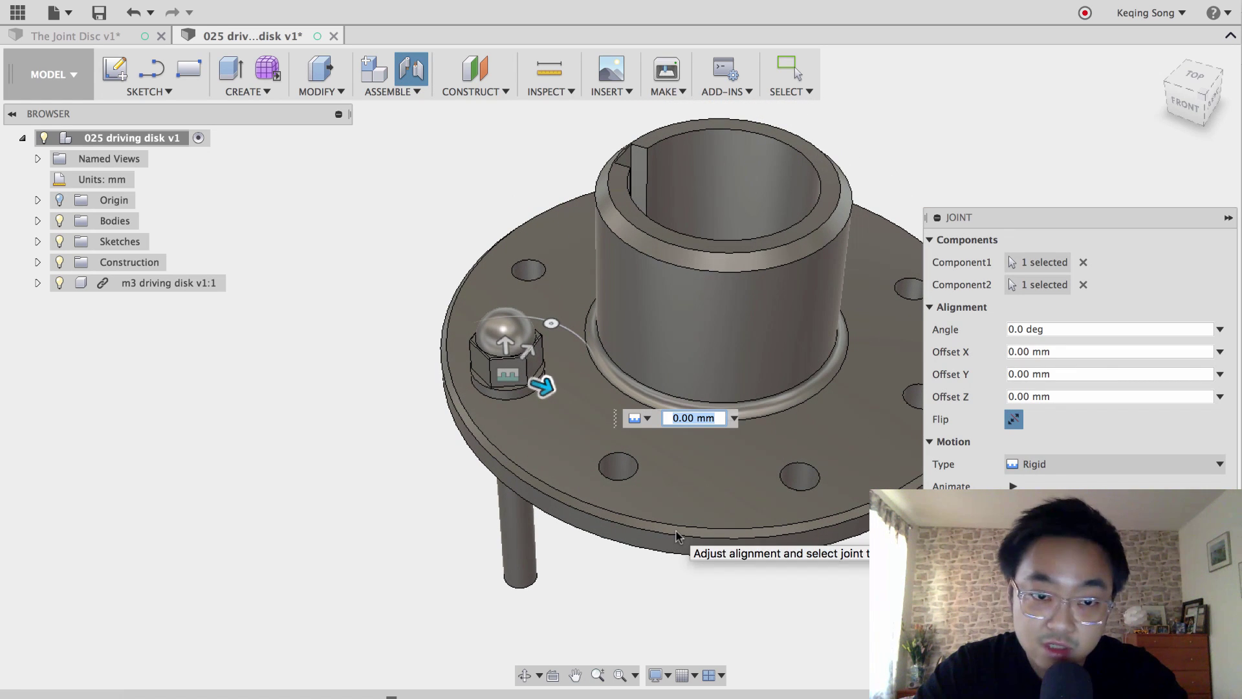
- Set the joint's motion type to Cylindrical and confirm the bolt-to-hole joint
left_click(1055, 465)
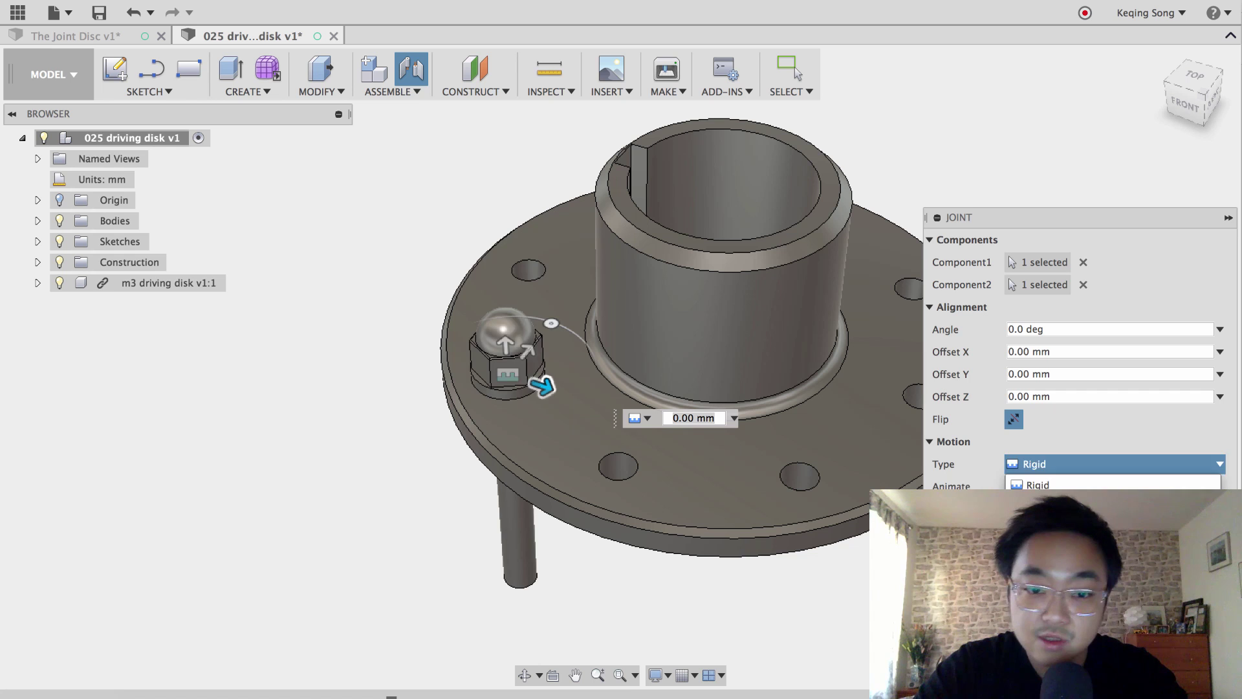
left_click(1048, 535)
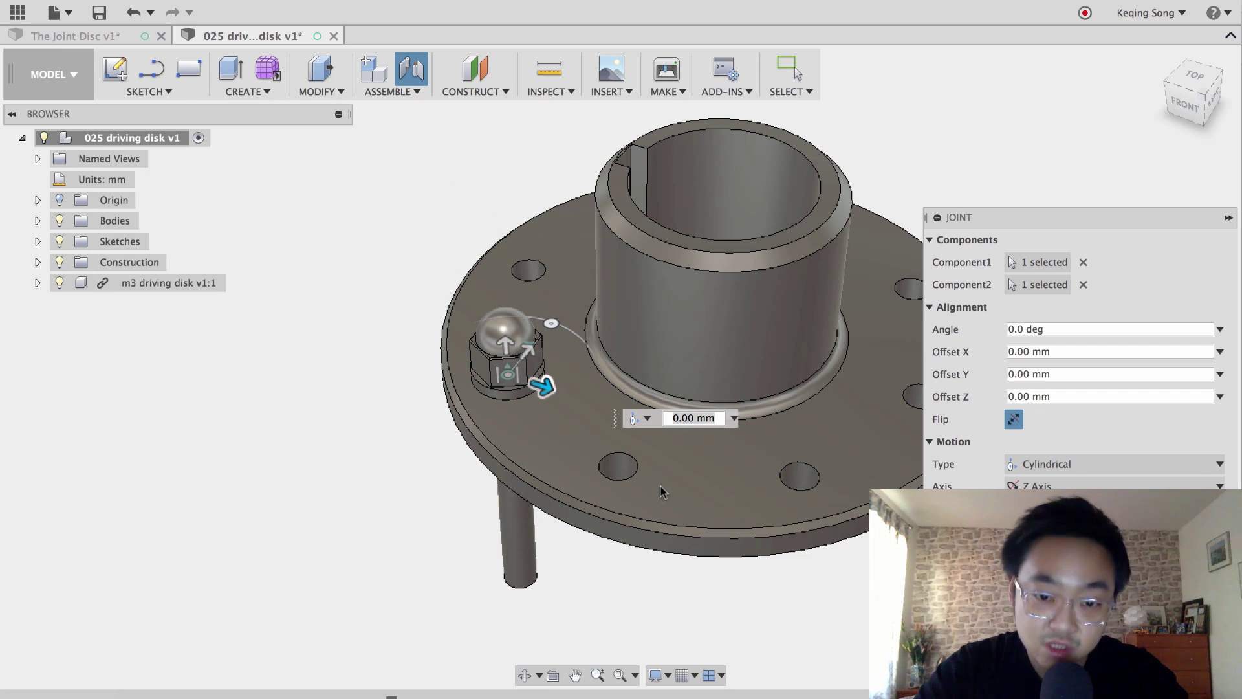
middle_click_drag(660, 484, 659, 483)
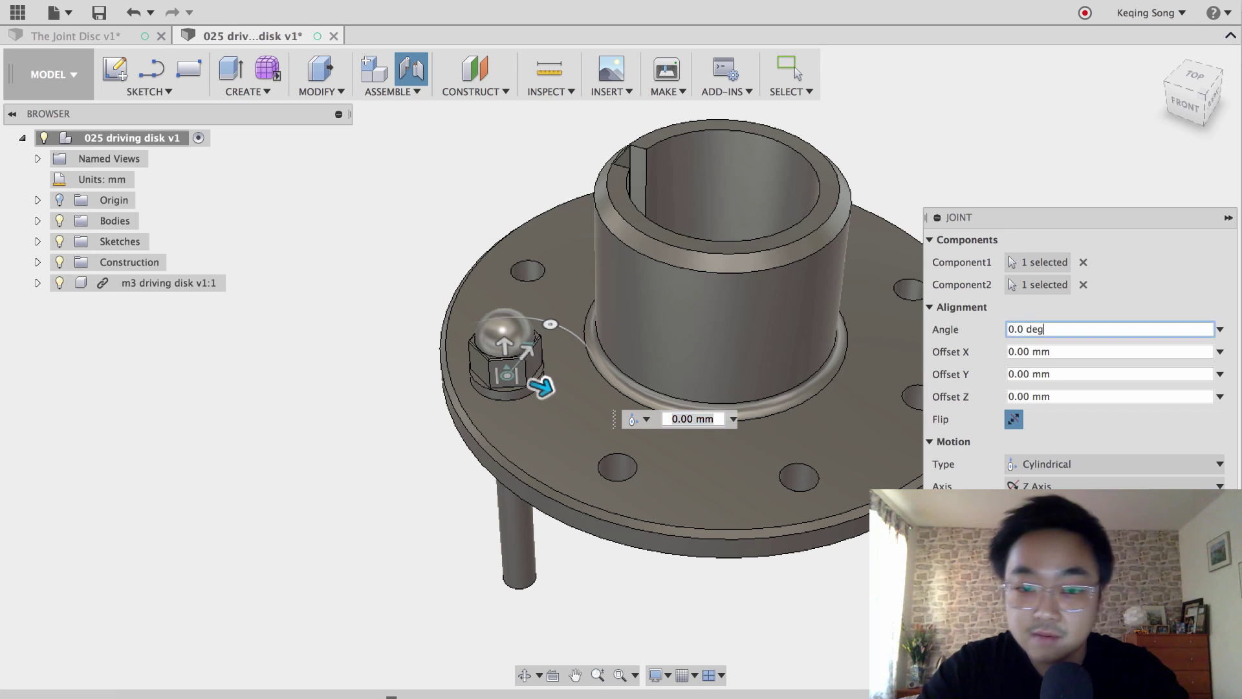
key("Return")
middle_click_drag(867, 566, 816, 515)
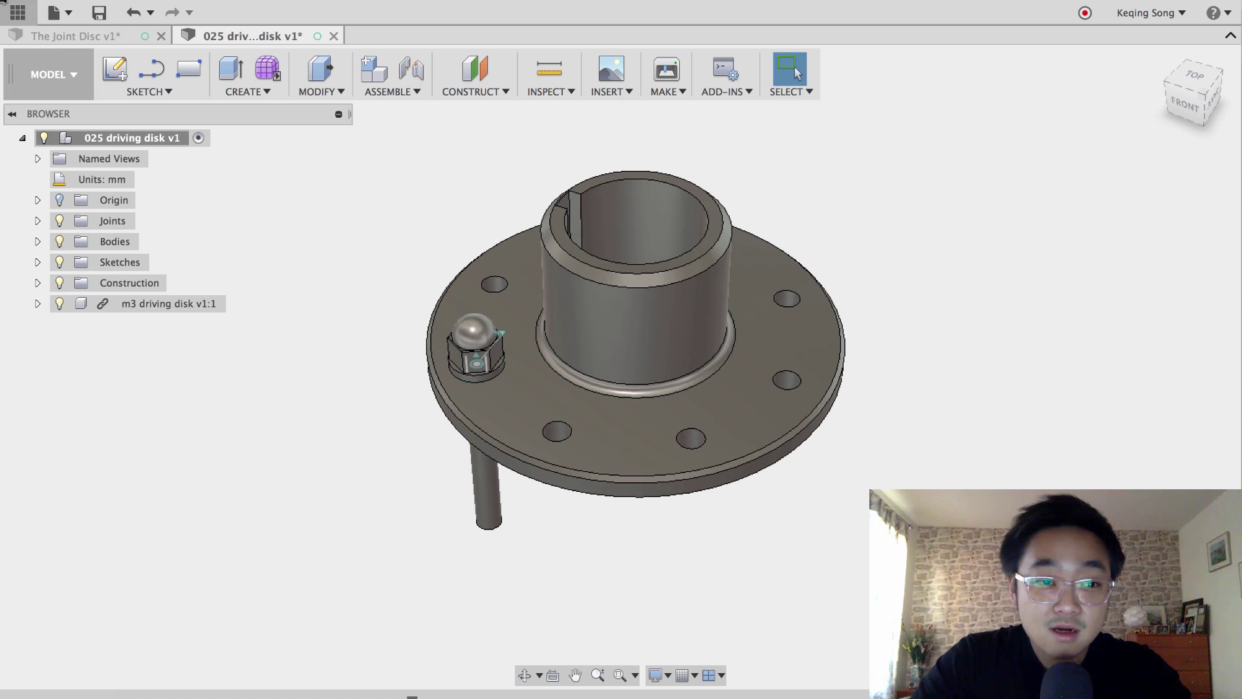
- In The Joint Disc design, show the +Z:1, -Z:1, -Y:1, +Y:1 and X:1 joint origins
left_click(111, 37)
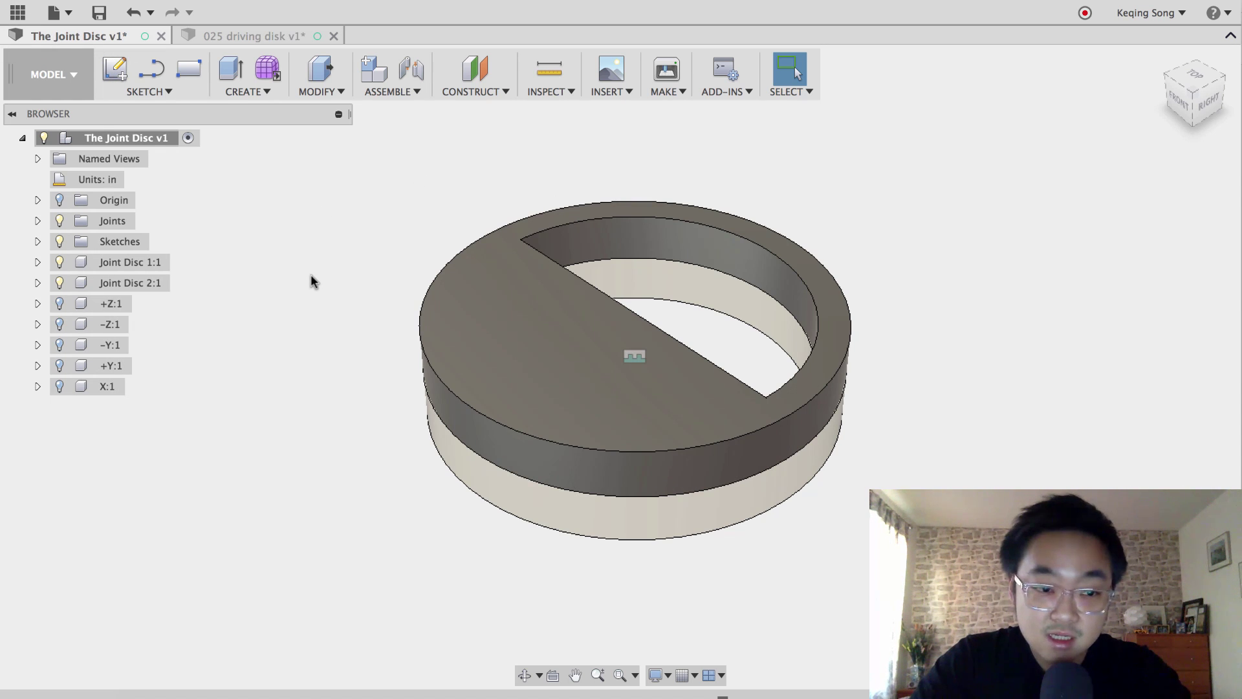
left_click(92, 302)
left_click(60, 303)
left_click(59, 324)
left_click(59, 345)
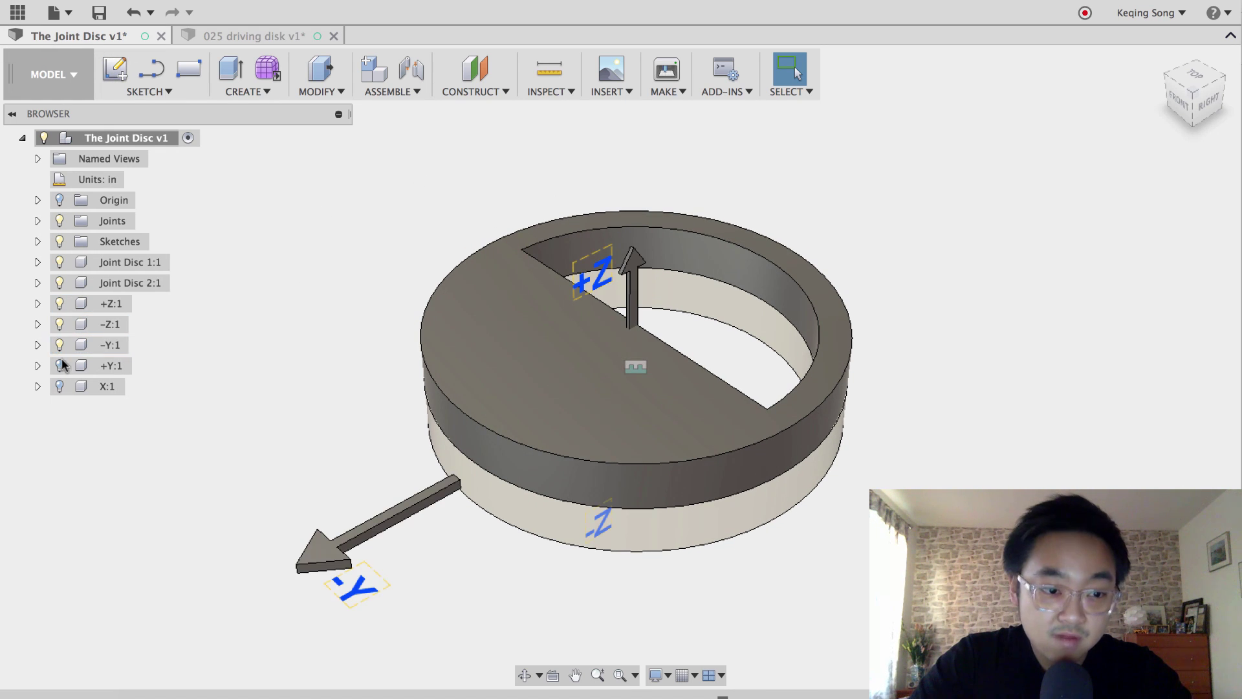
left_click(59, 366)
left_click(59, 387)
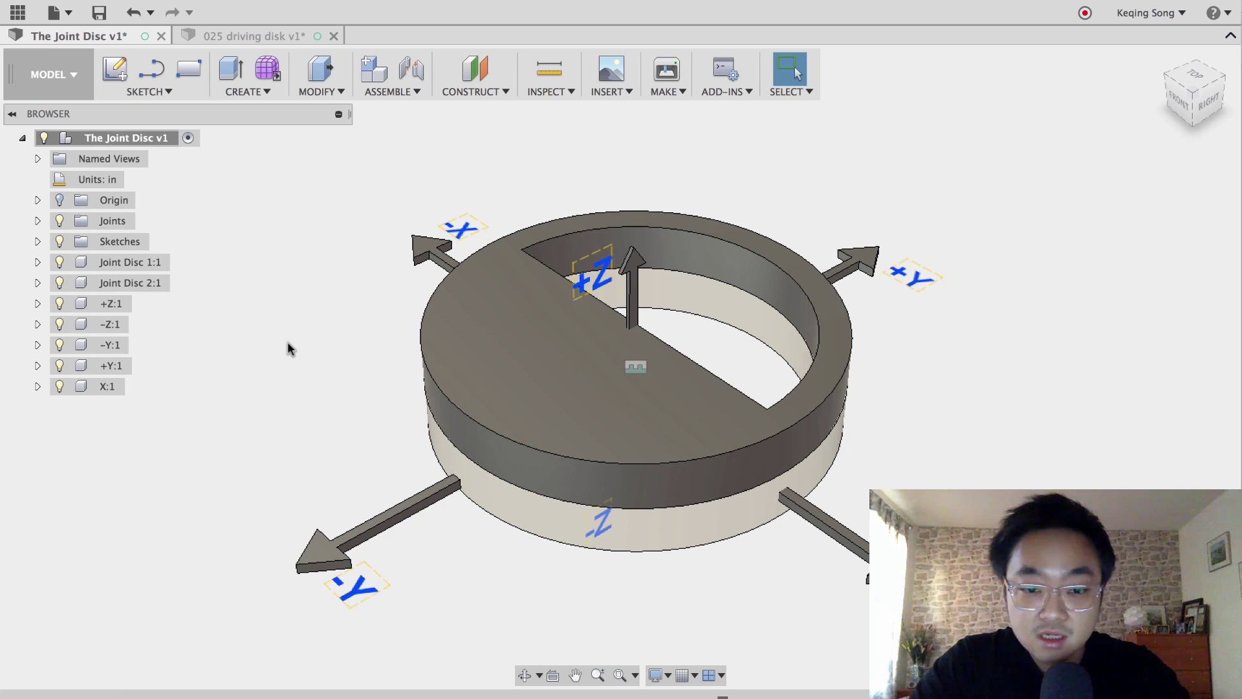
- Hide the gray top disc, Joint Disc 2:1, and view the white disc from a lower side angle
left_click(59, 282)
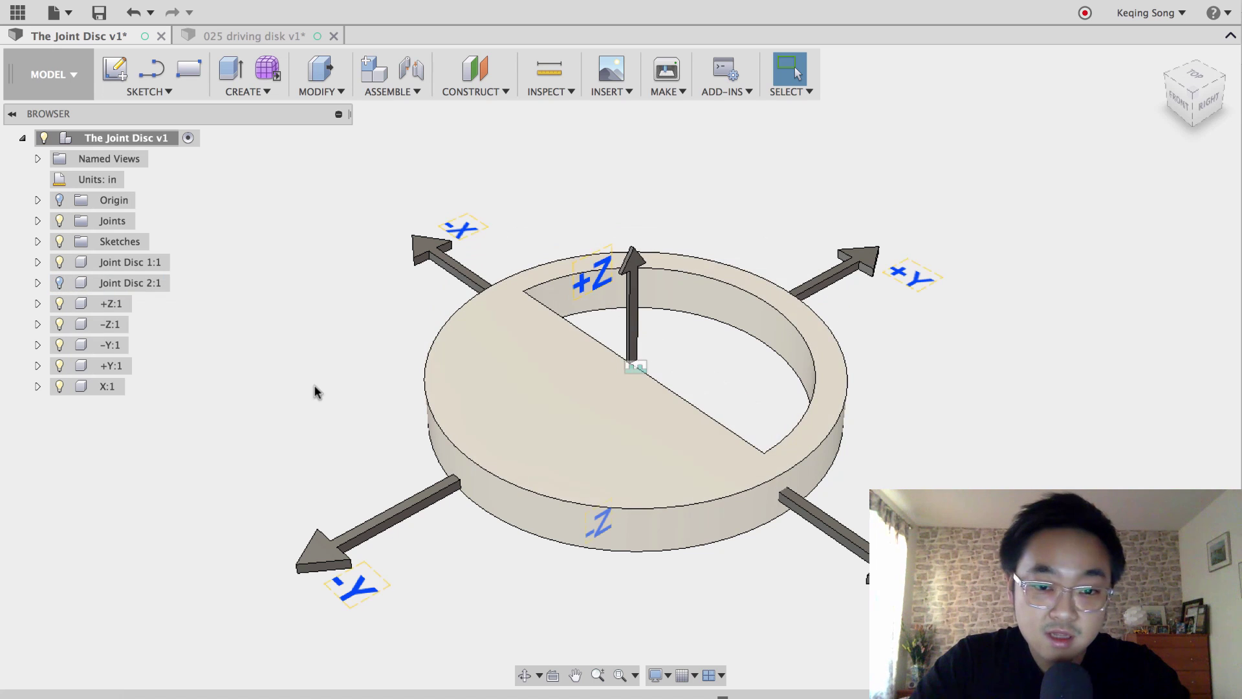
middle_click_drag(314, 392, 316, 360)
key("Escape")
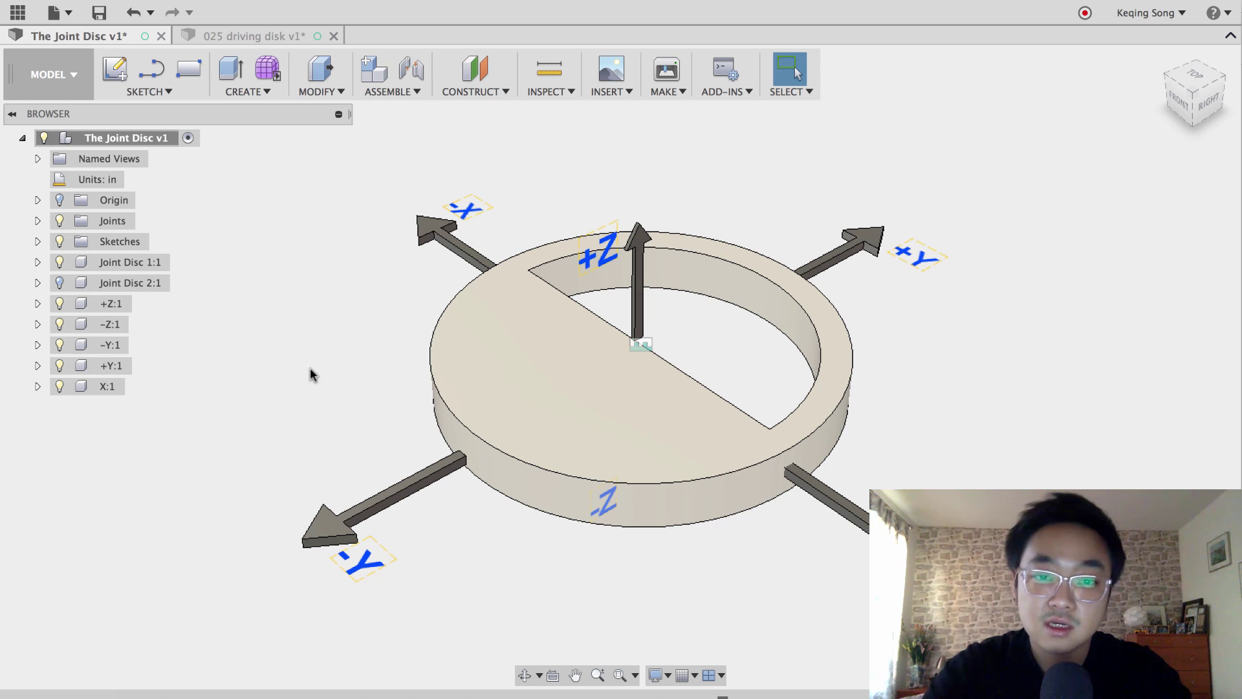
middle_click_drag(505, 562, 464, 491, "shift")
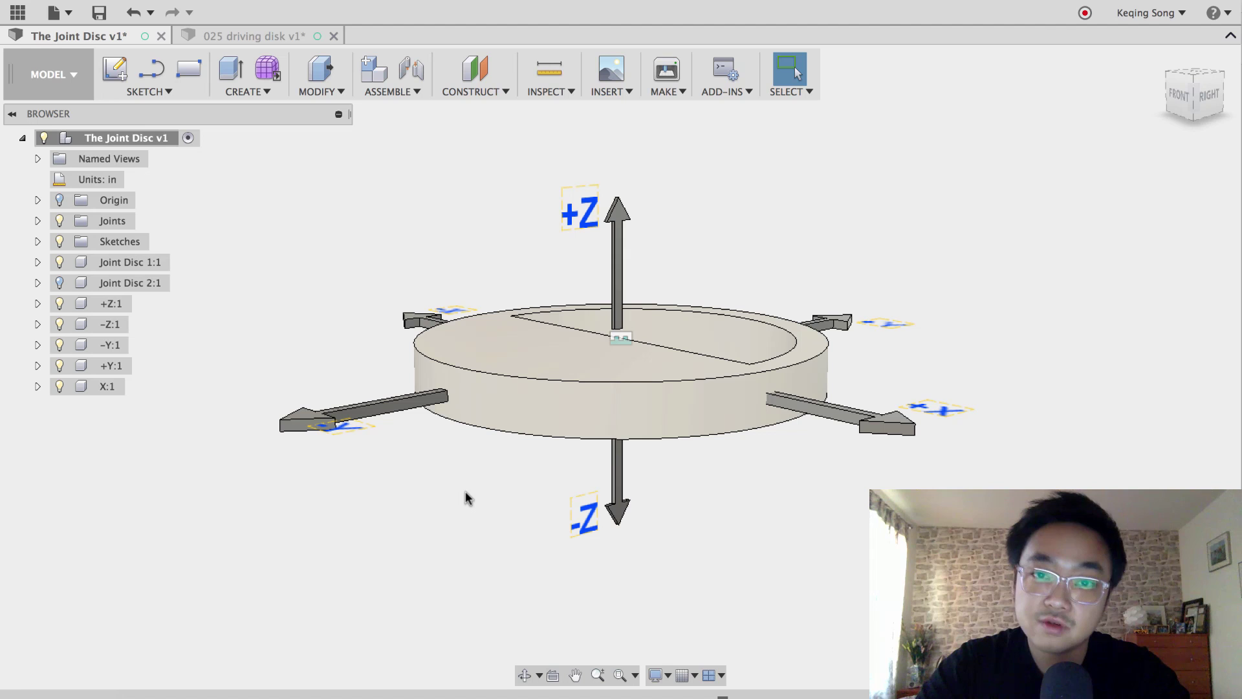